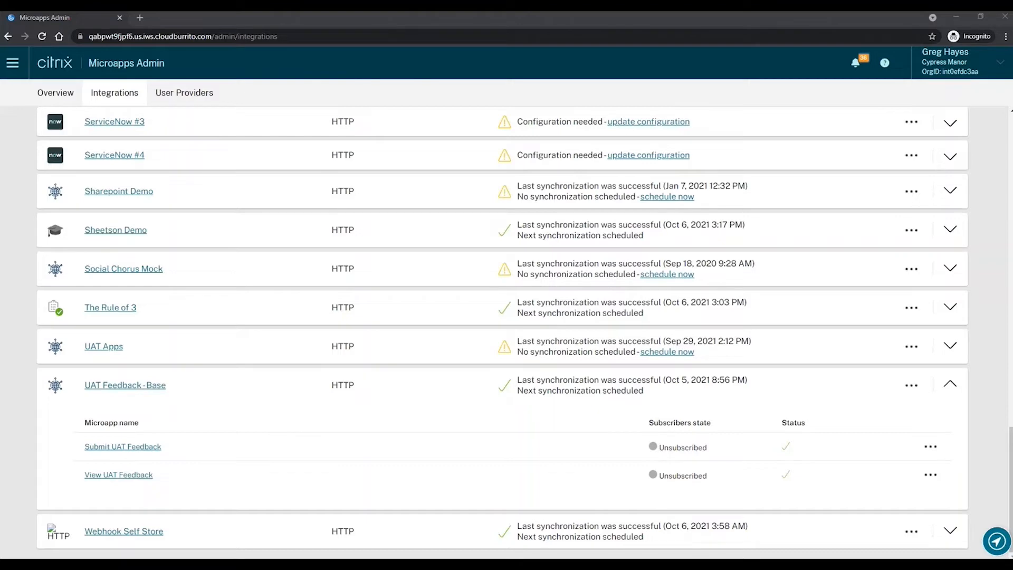
Import a new integration from the uat_feedback.mapp file
scroll(256, 190, up, 10)
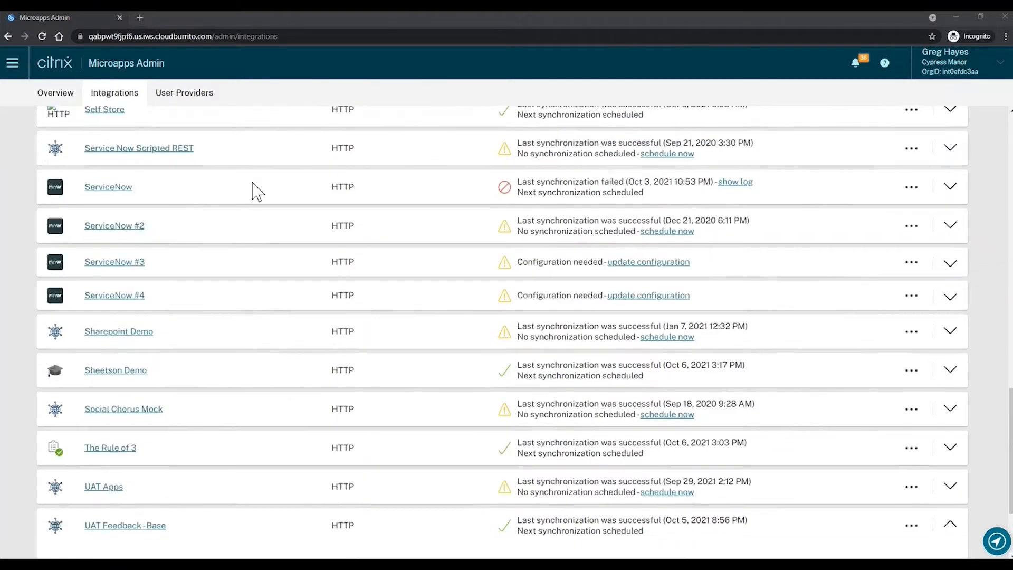
scroll(255, 190, up, 15)
click(78, 172)
click(626, 315)
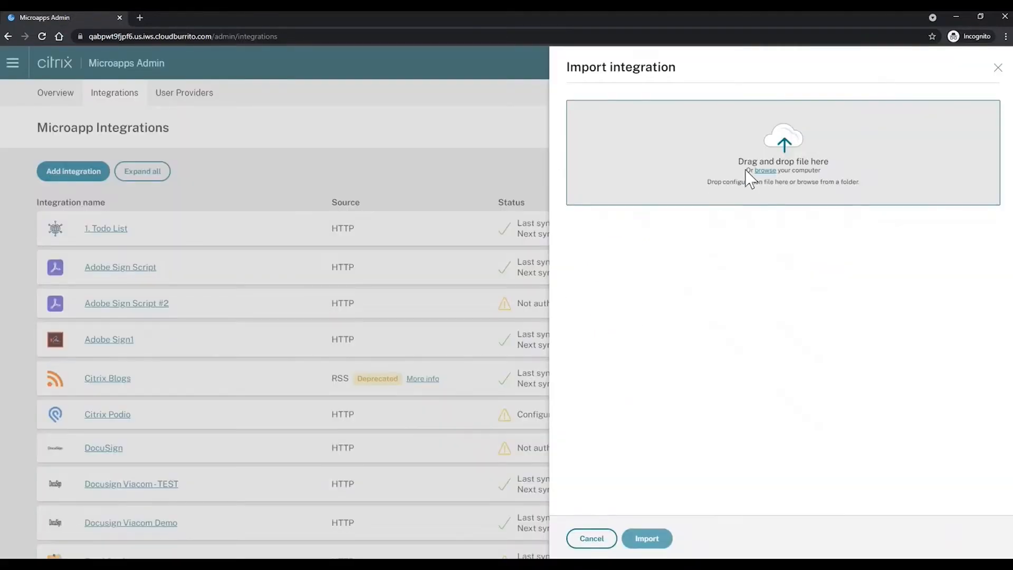
click(768, 171)
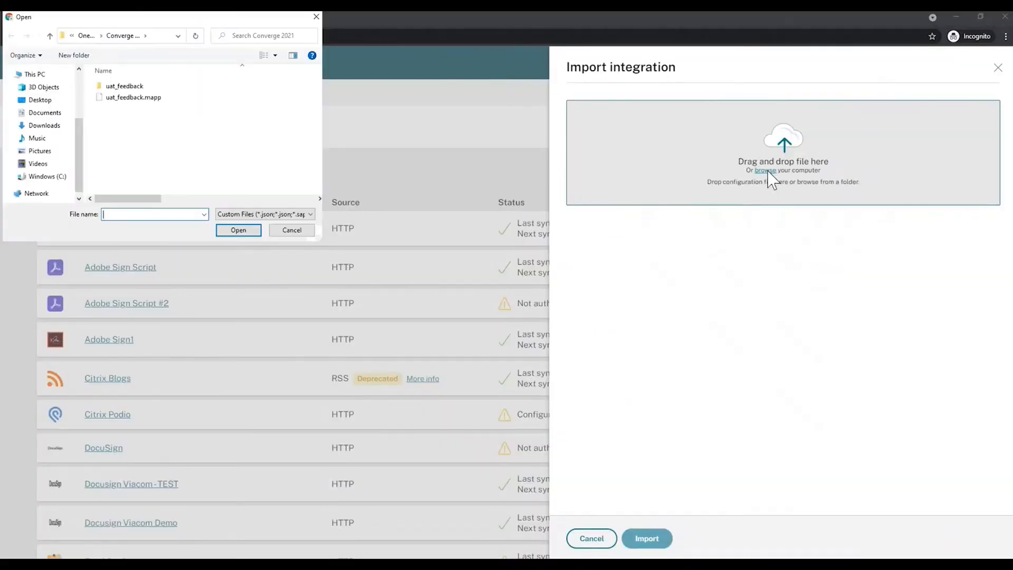
click(103, 99)
click(237, 231)
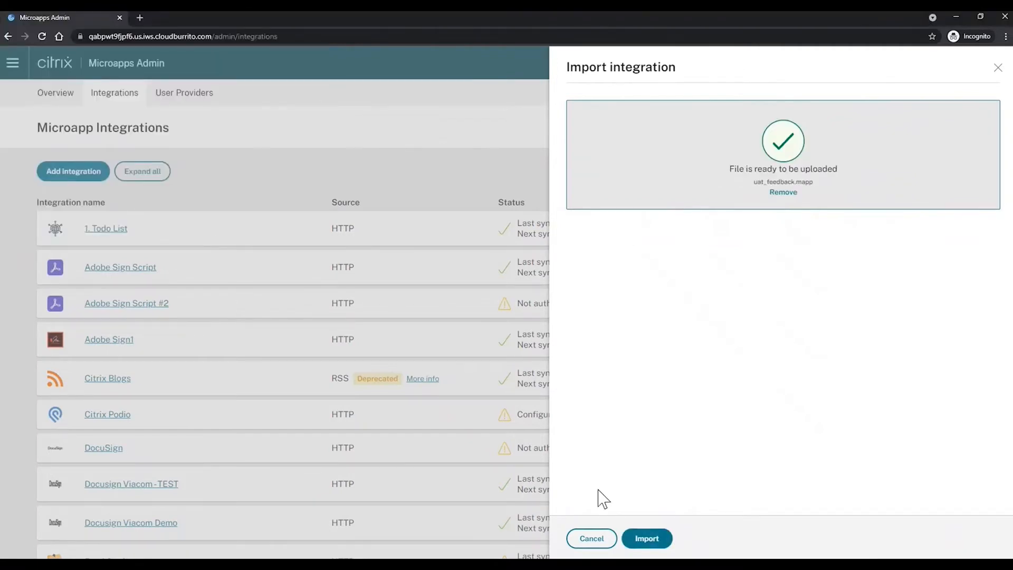
click(652, 540)
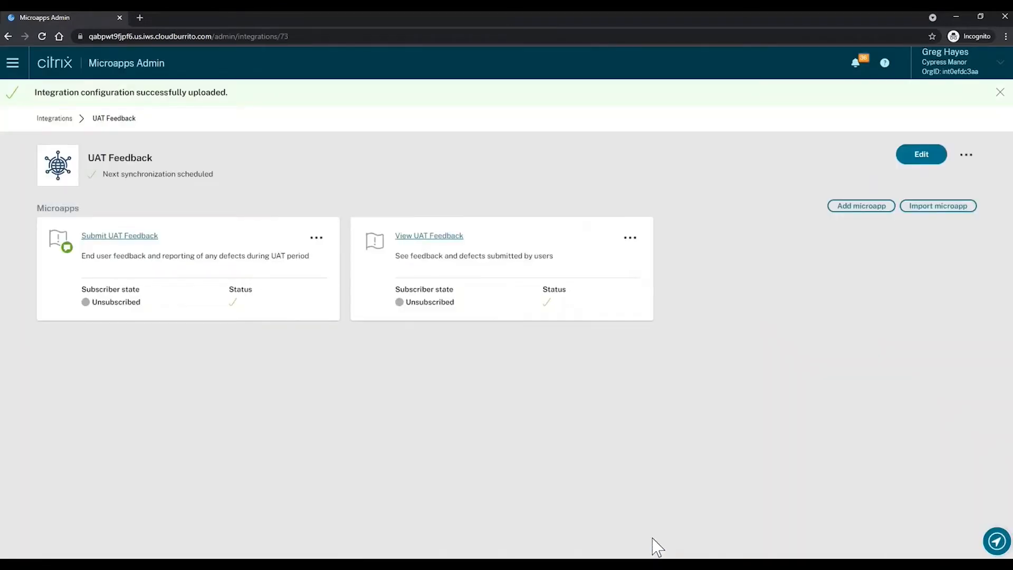
click(918, 161)
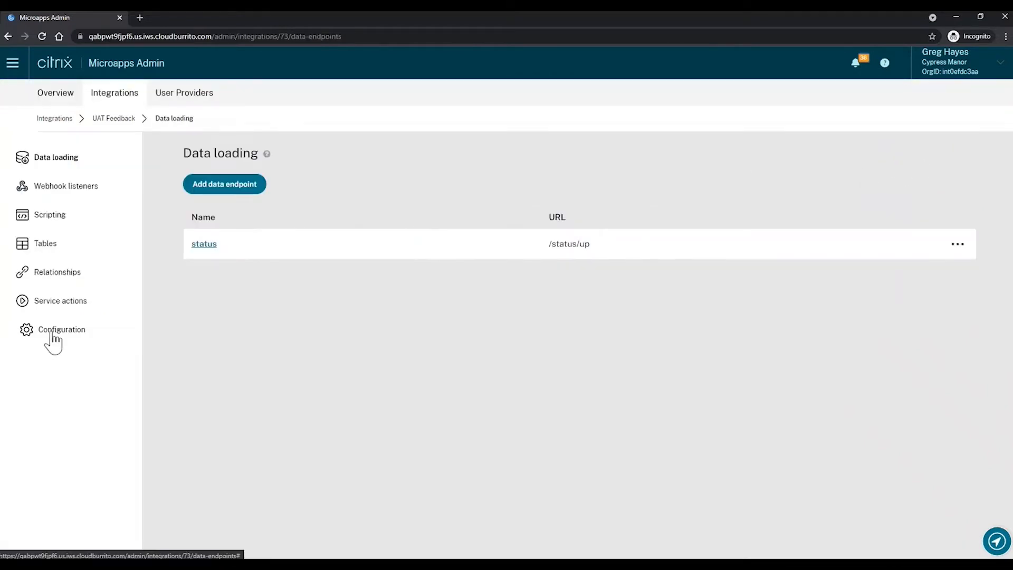
click(53, 337)
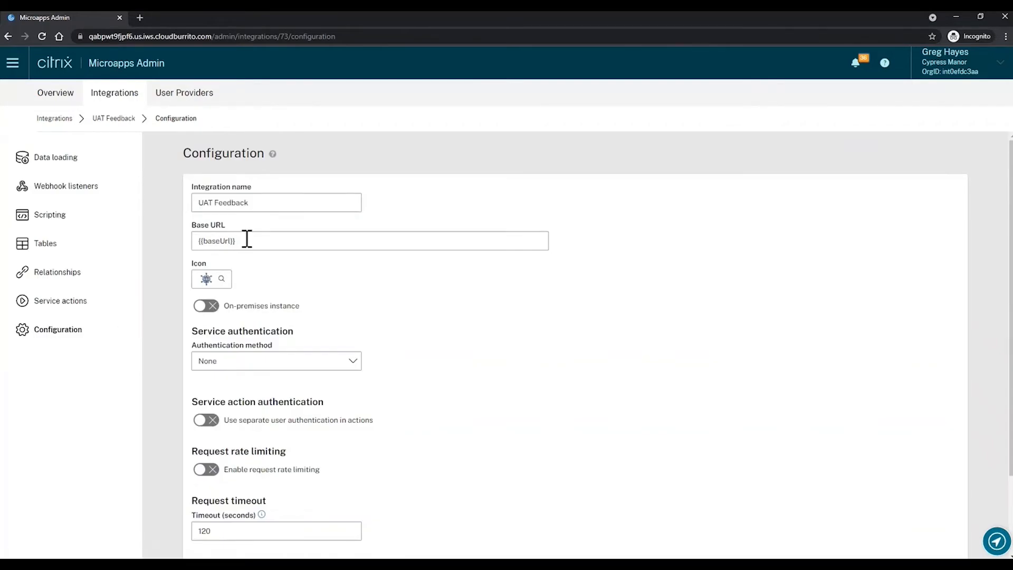
click(213, 36)
click(227, 36)
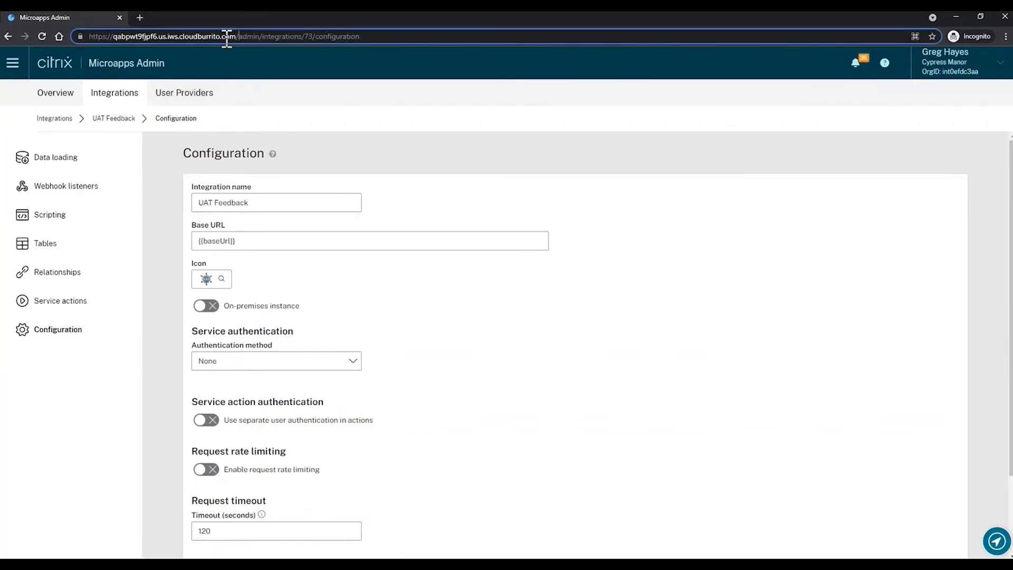
key(shift+Home)
key(ctrl+c)
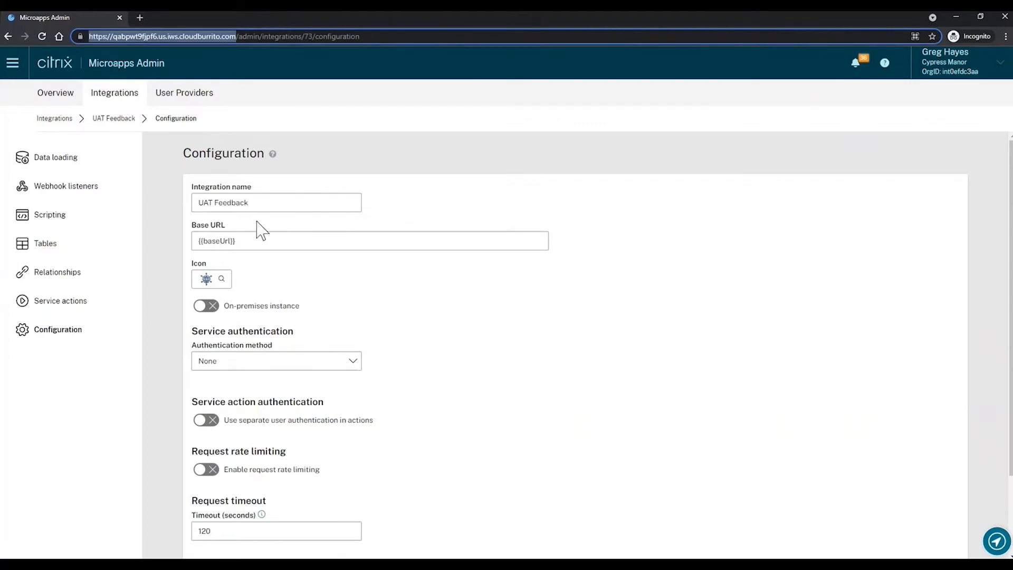
click(256, 243)
key(ctrl+a)
key(ctrl+v)
Set the integration's icon to the first green speech-bubbles image and save the configuration
click(220, 282)
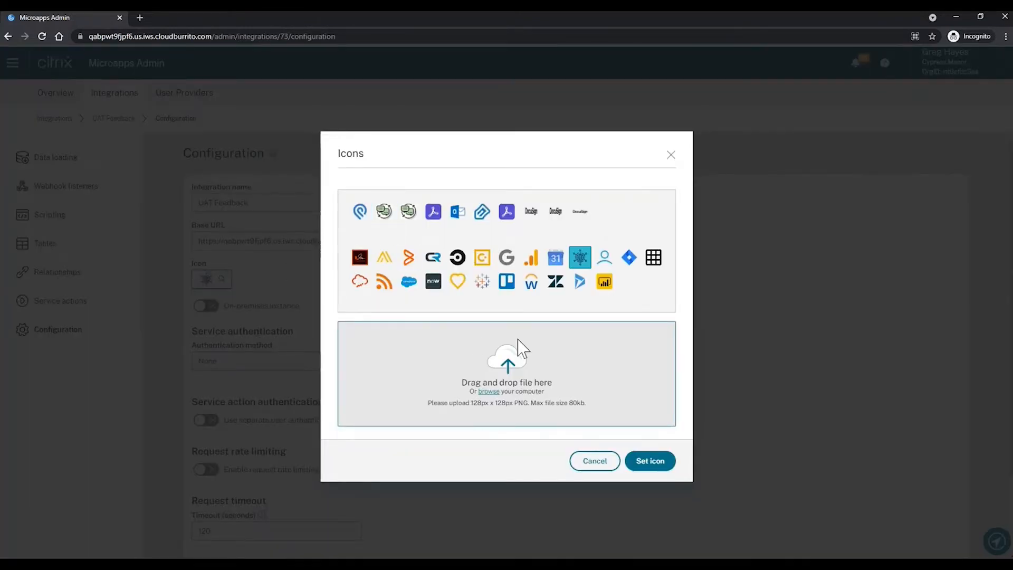
click(383, 215)
click(654, 462)
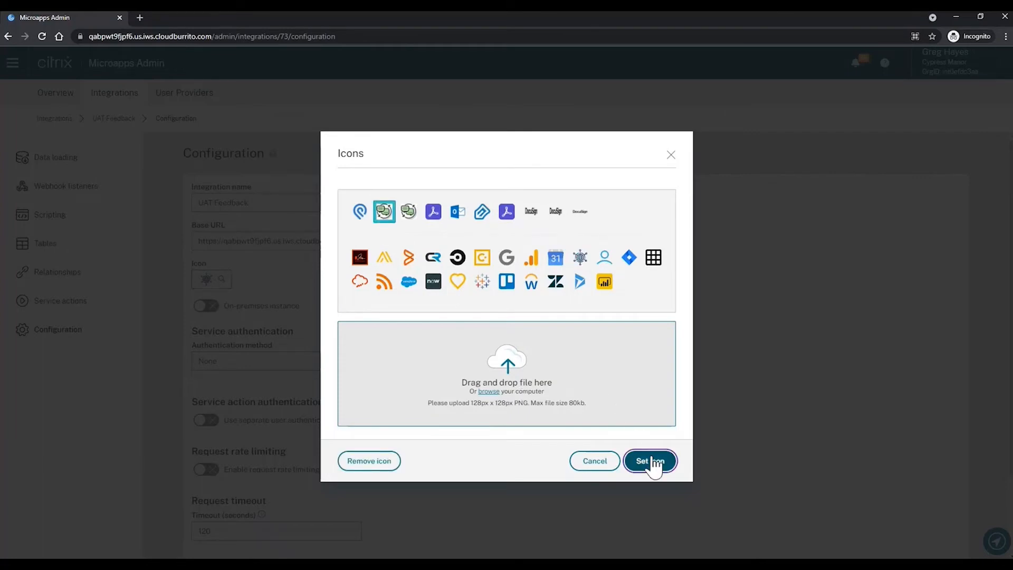
scroll(508, 363, down, 3)
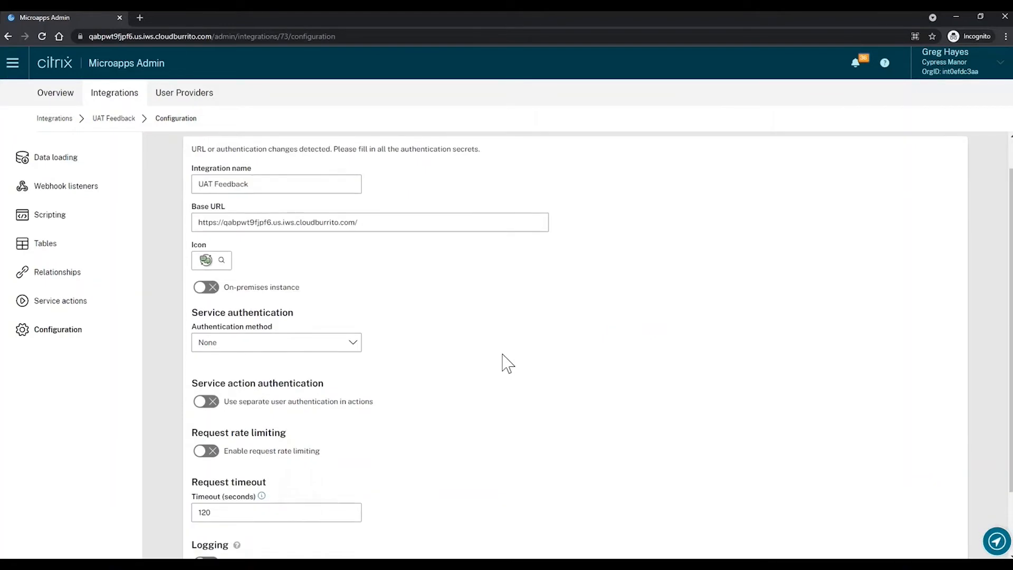
click(939, 539)
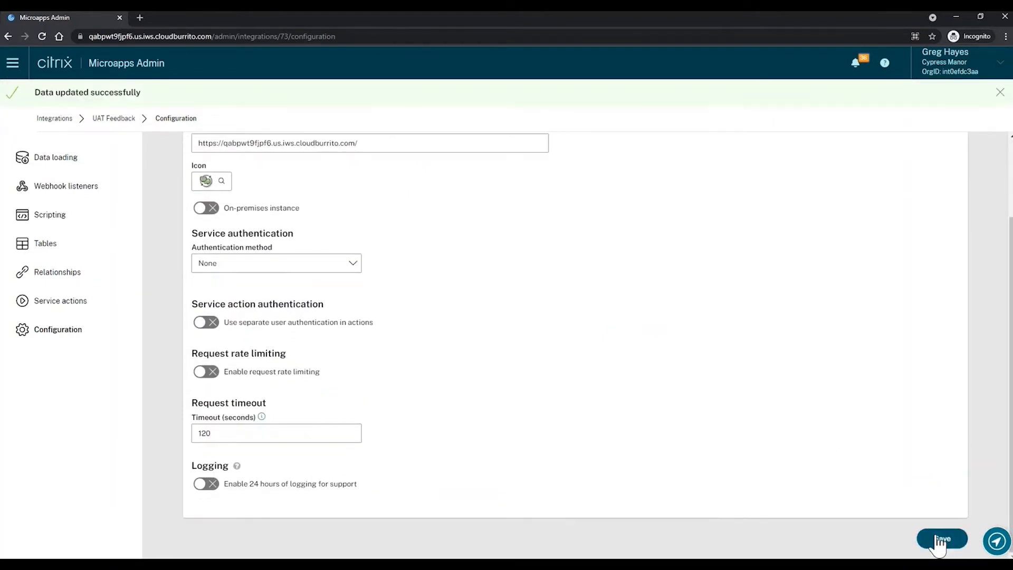
Open the UAT Feedback integration's script source in the expanded editor
click(116, 122)
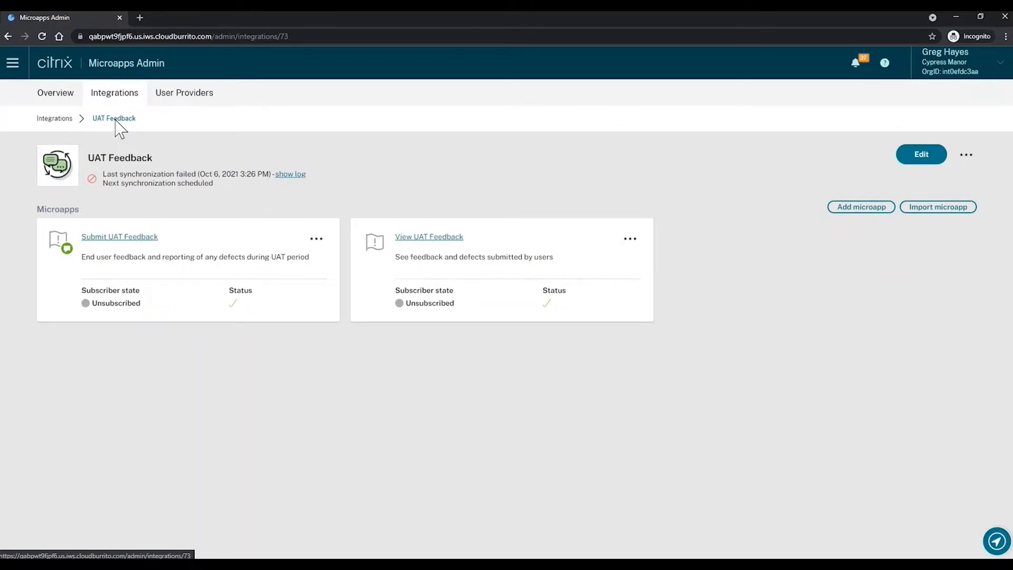
click(905, 159)
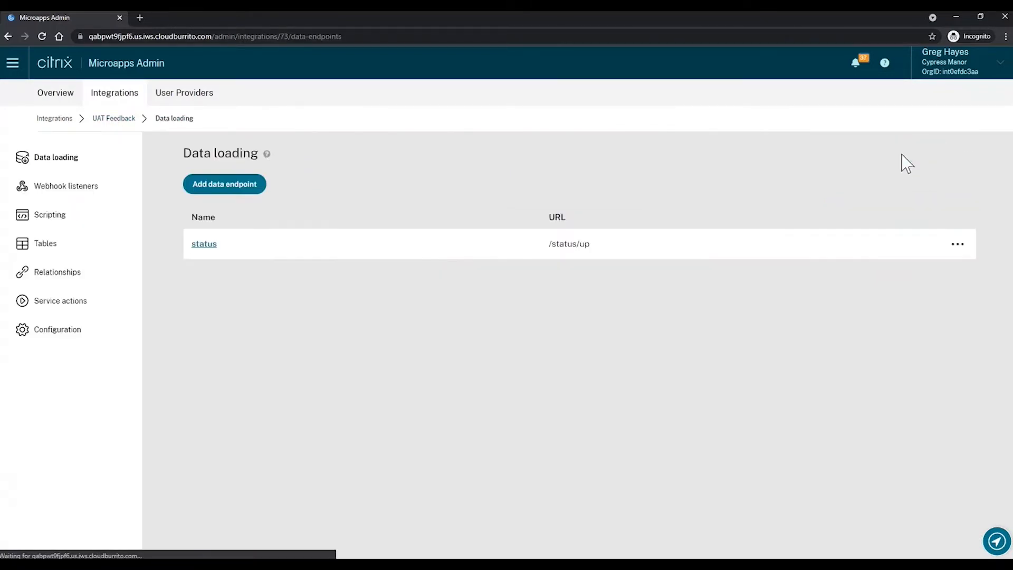
click(47, 217)
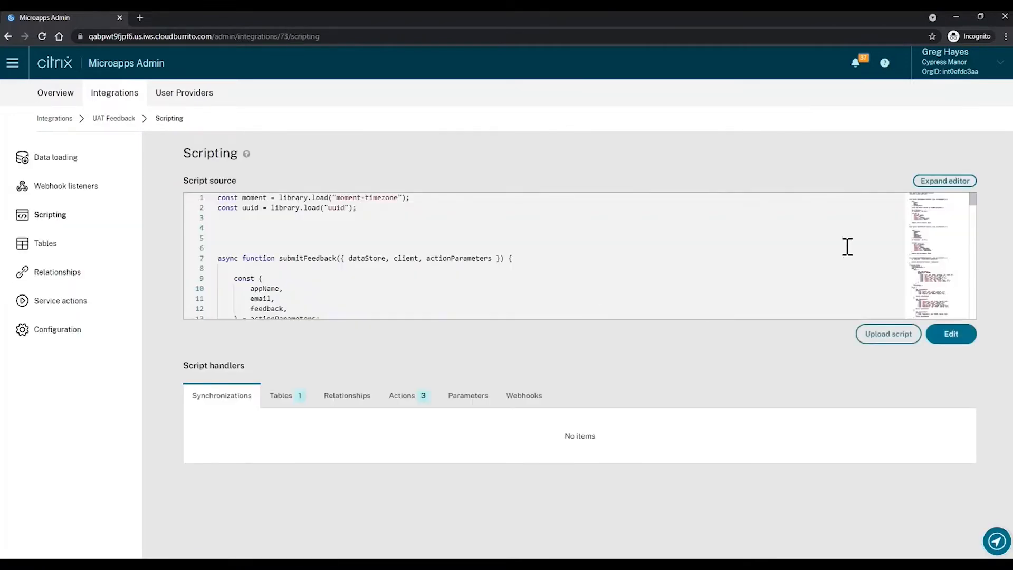
click(953, 182)
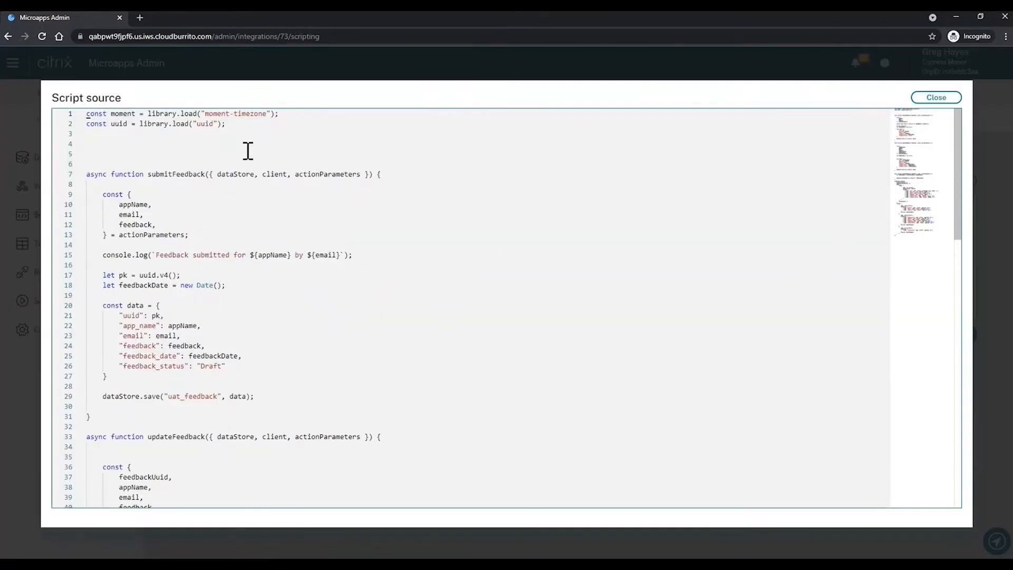
Examine the submitFeedback and updateFeedback functions in the script, including their action parameters and how they save data
click(105, 175)
scroll(146, 249, down, 1)
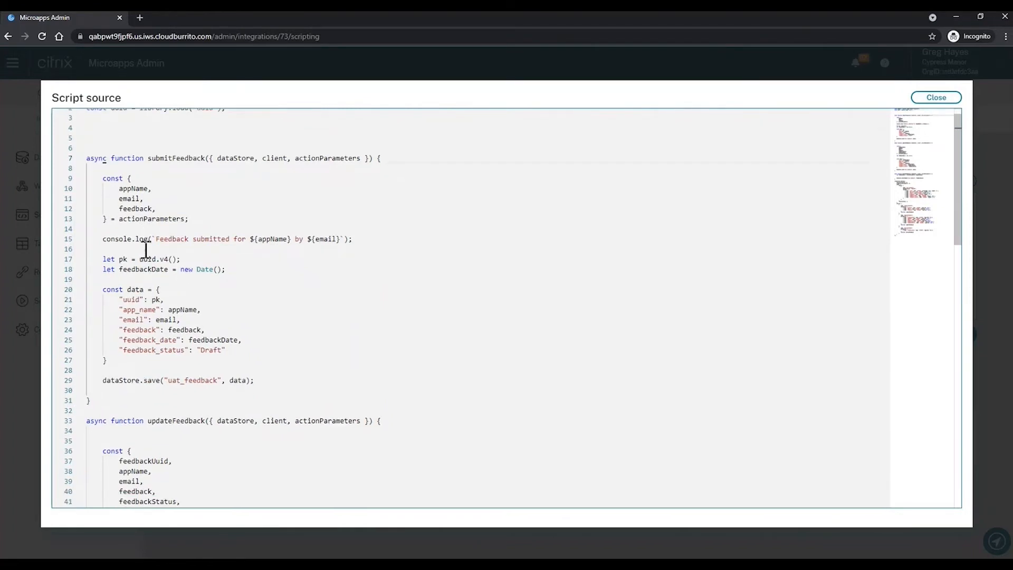
scroll(155, 347, down, 3)
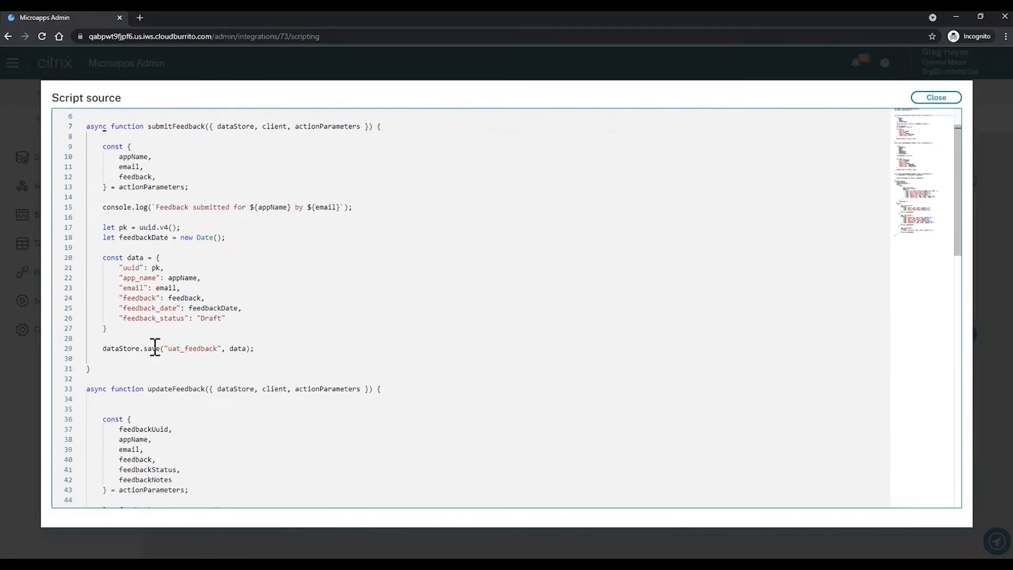
scroll(168, 364, down, 8)
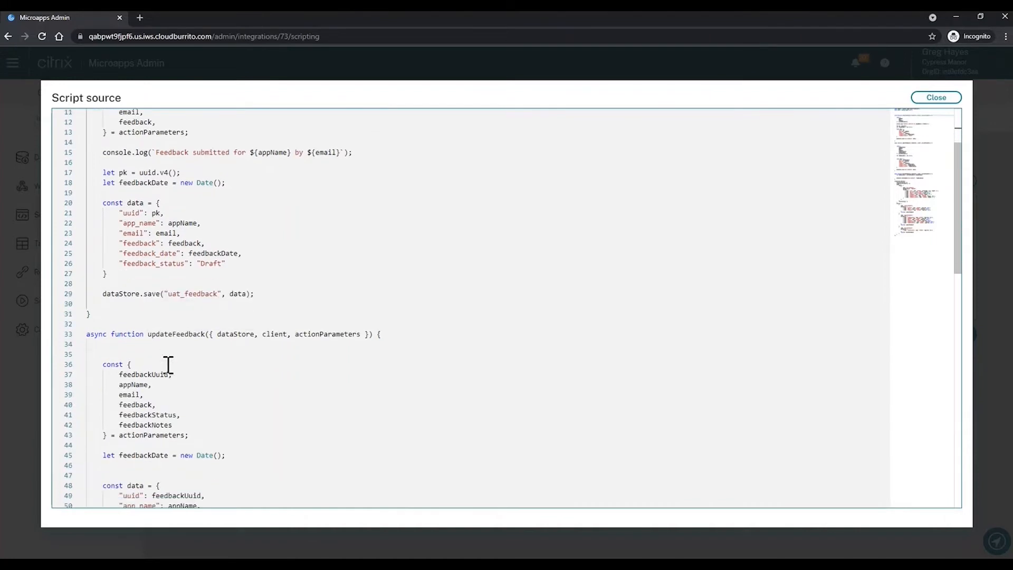
scroll(167, 364, down, 3)
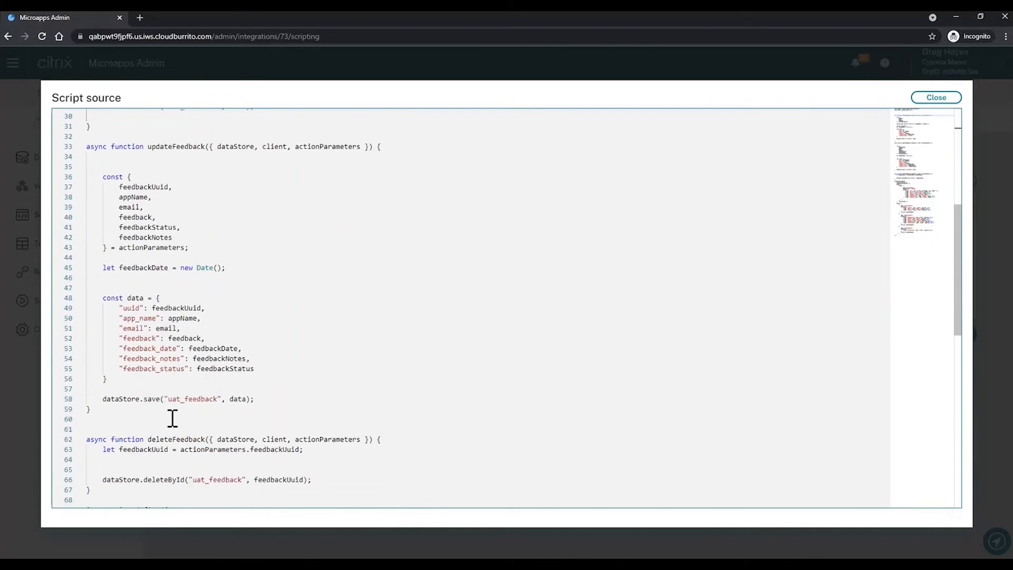
scroll(219, 325, up, 10)
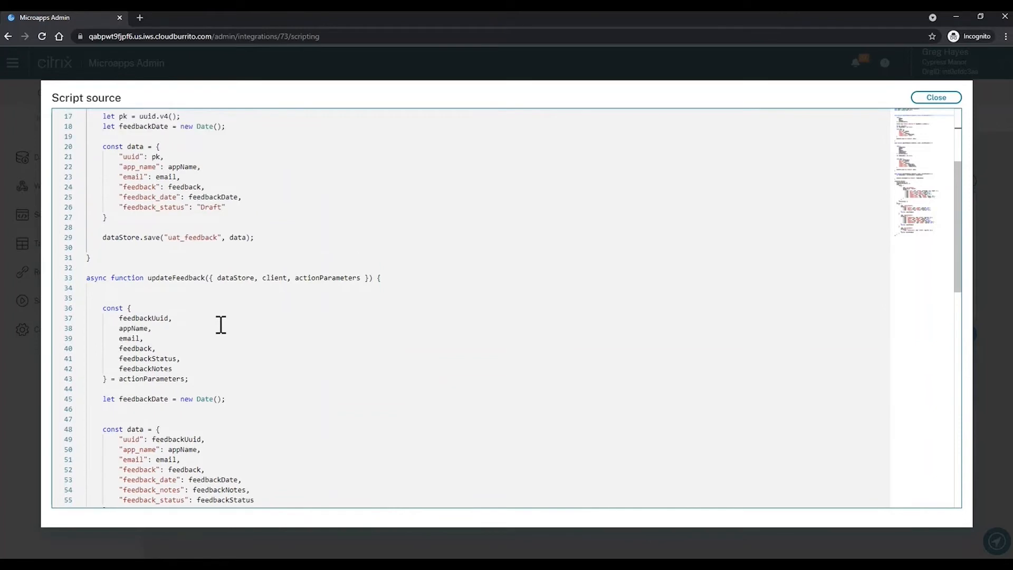
scroll(221, 324, up, 3)
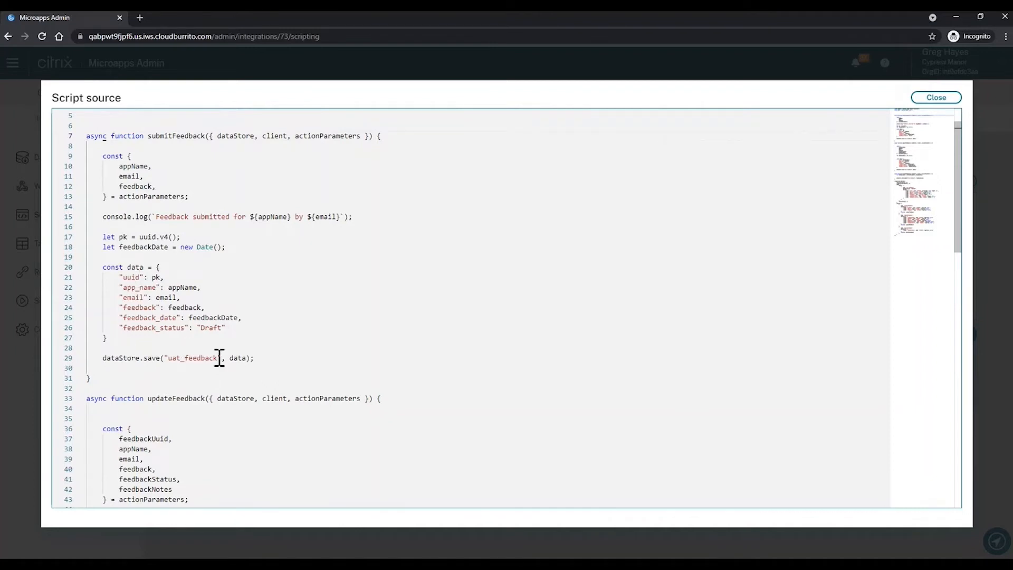
mouse_move(229, 314)
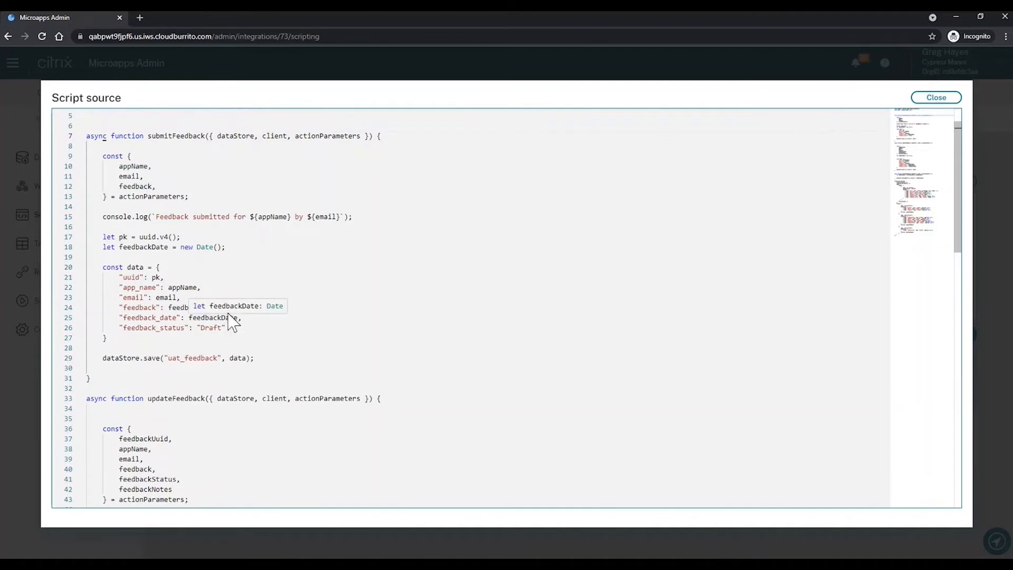
scroll(229, 319, down, 3)
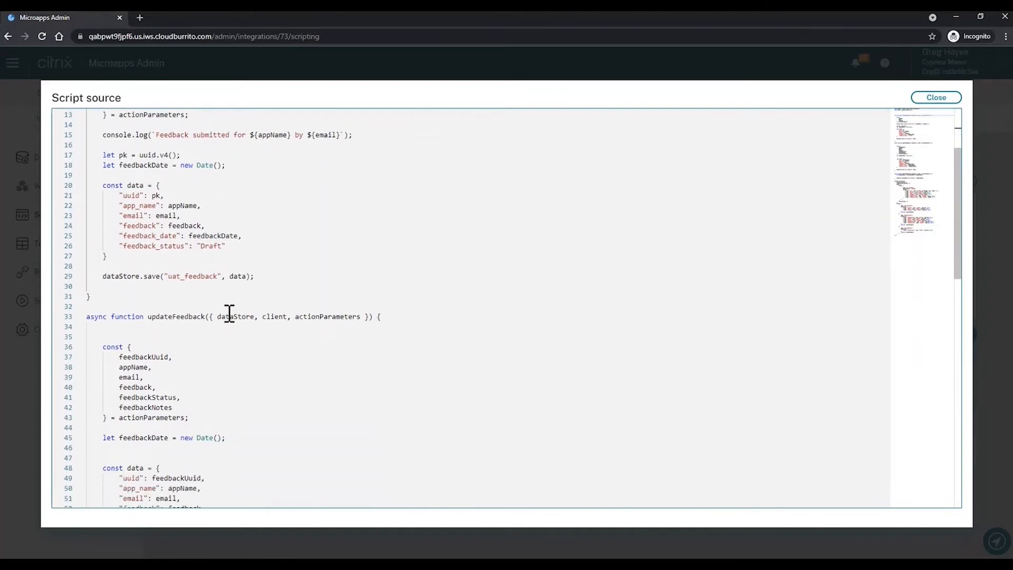
scroll(206, 339, down, 1)
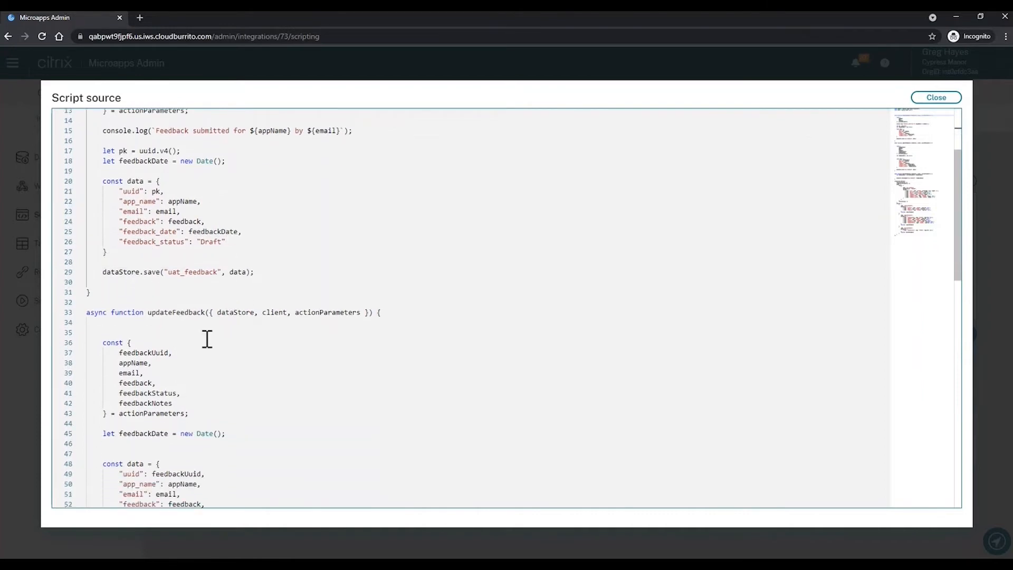
scroll(164, 273, down, 5)
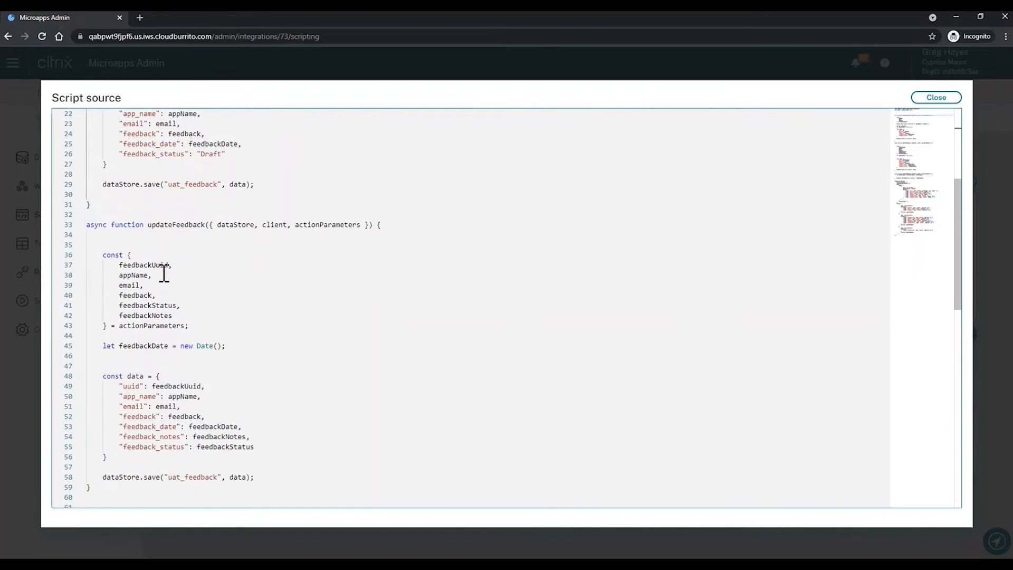
Examine the deleteFeedback function and the integration definition, including the uat_feedback table's data retention and columns and the submit, update and delete actions
scroll(164, 272, down, 3)
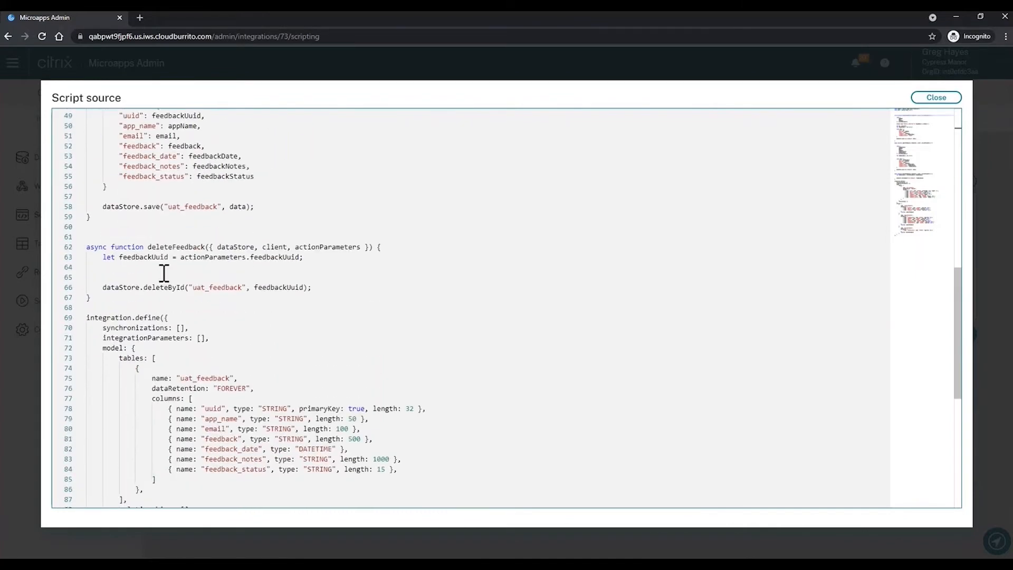
scroll(164, 273, down, 2)
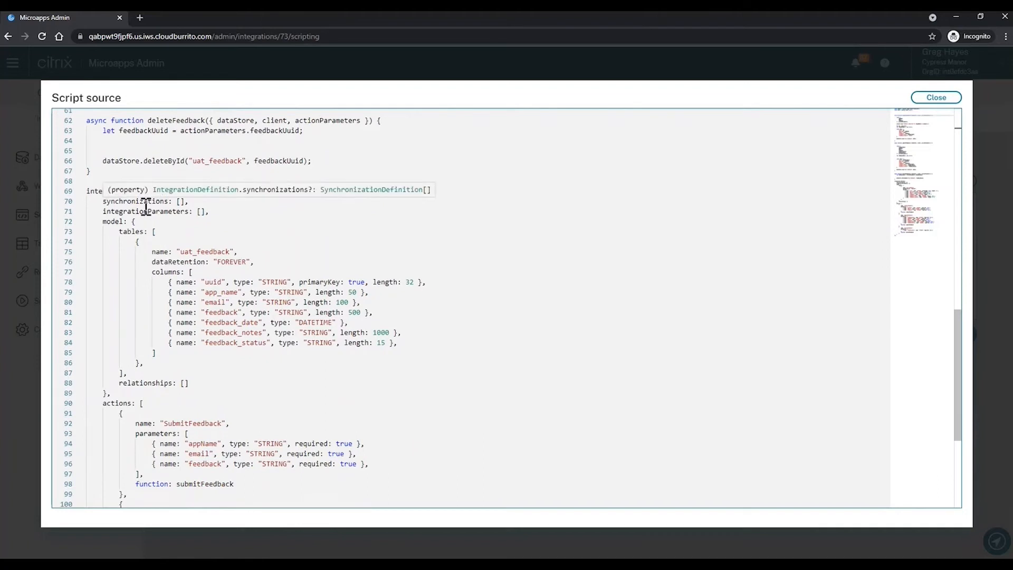
mouse_move(158, 208)
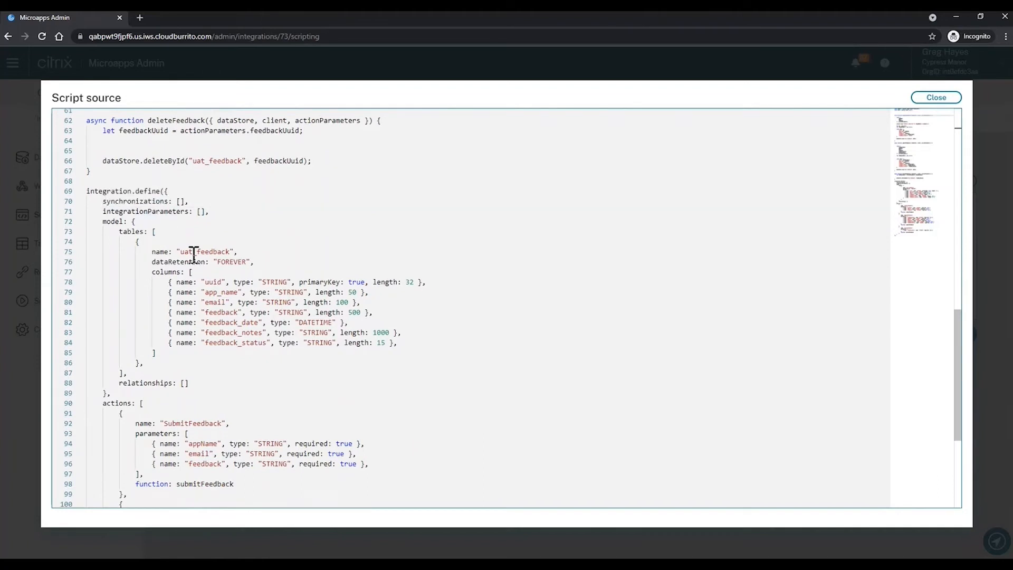
mouse_move(155, 262)
mouse_move(193, 262)
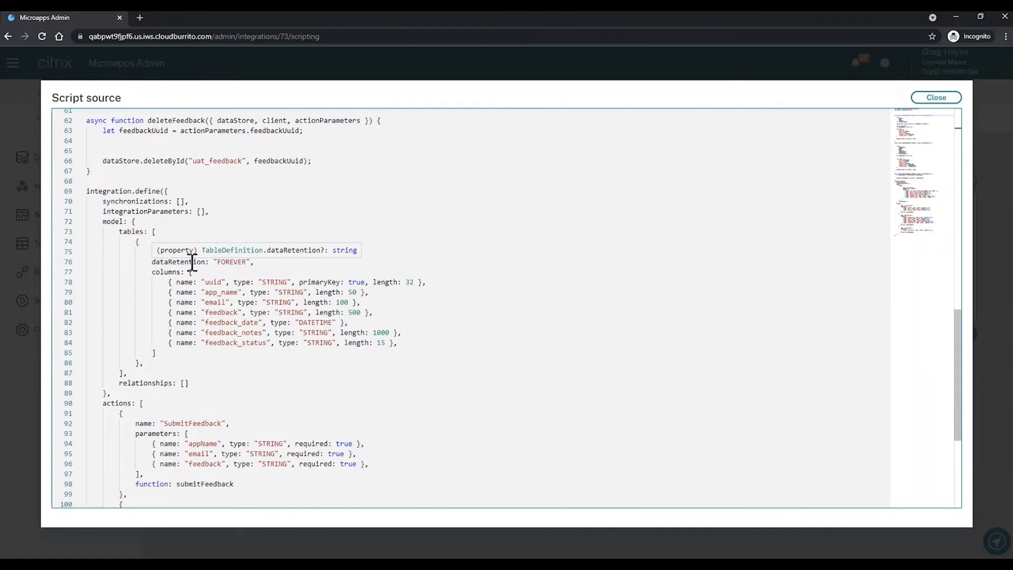
scroll(217, 293, down, 1)
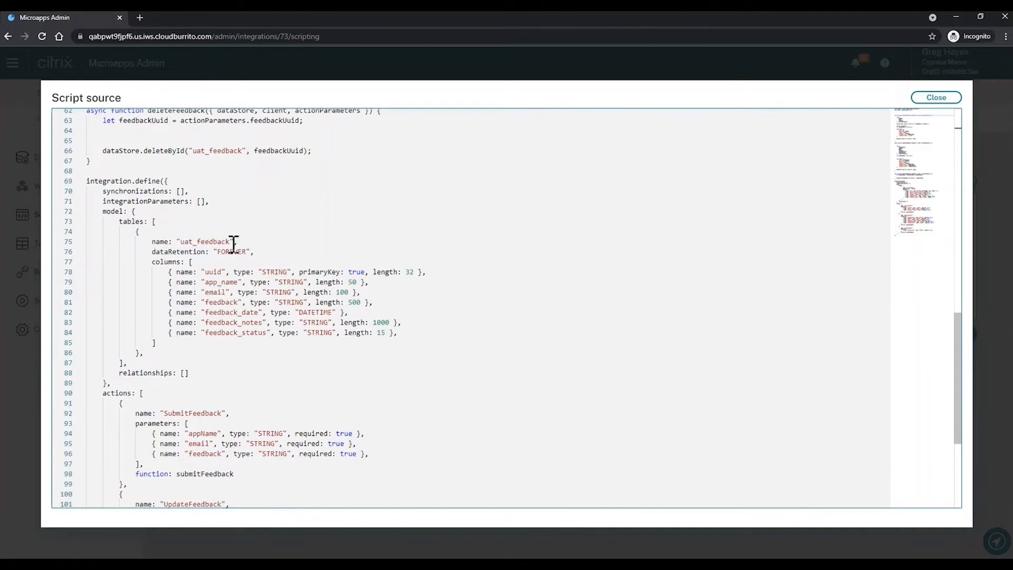
scroll(227, 299, down, 5)
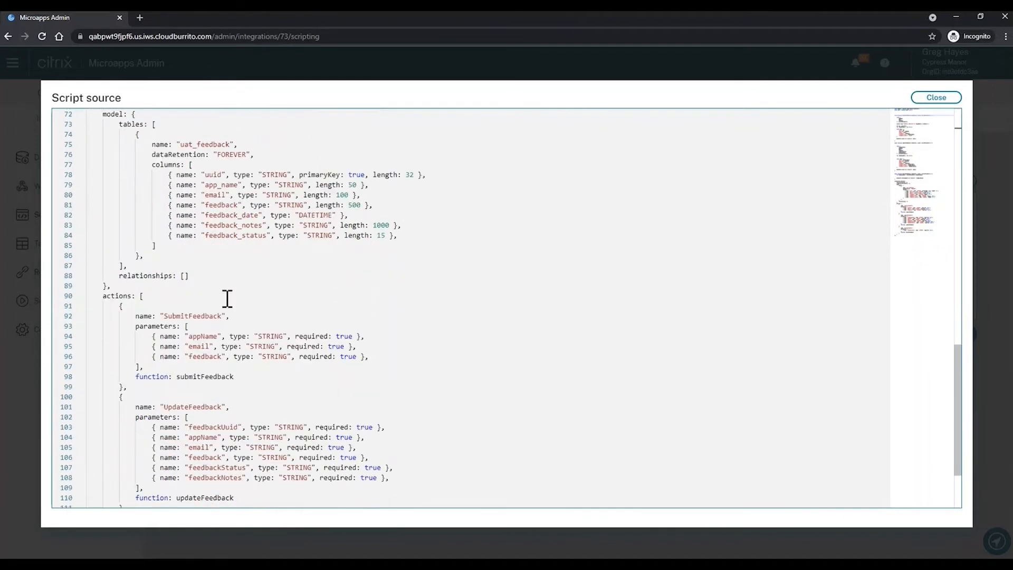
scroll(227, 298, down, 2)
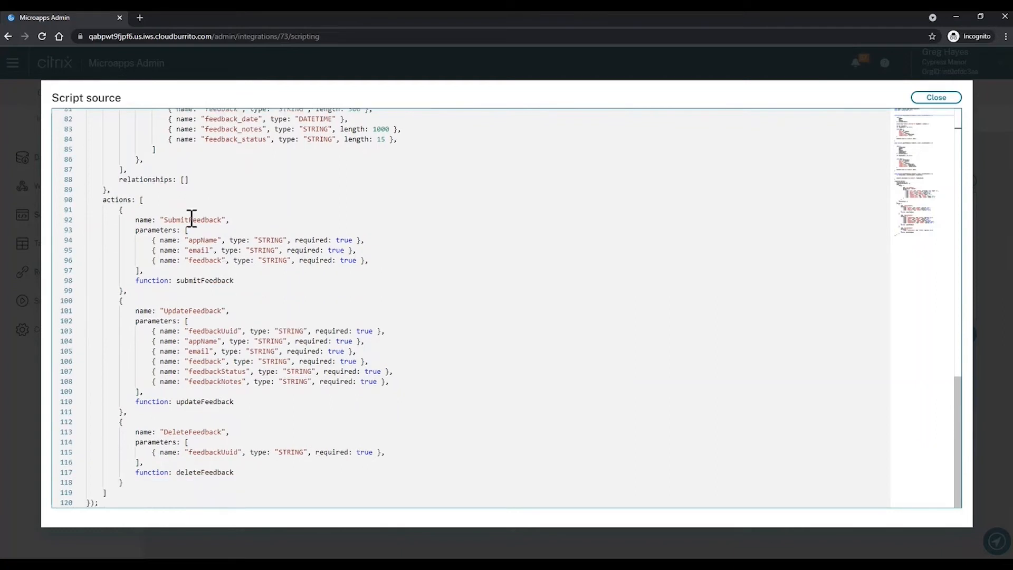
mouse_move(192, 285)
scroll(355, 391, up, 3)
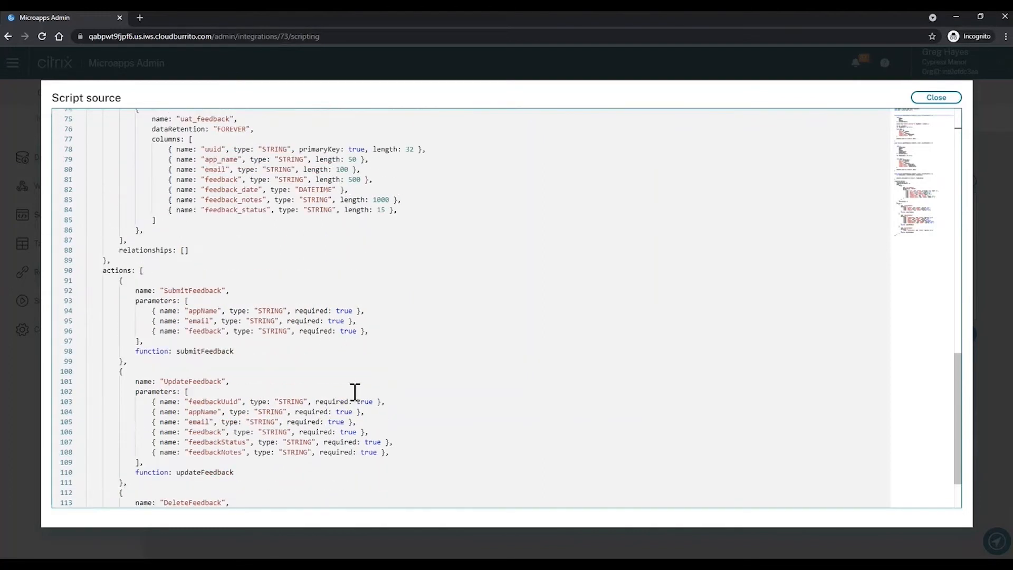
Close the expanded script source and view the UAT Feedback integration's service actions
scroll(355, 391, up, 2)
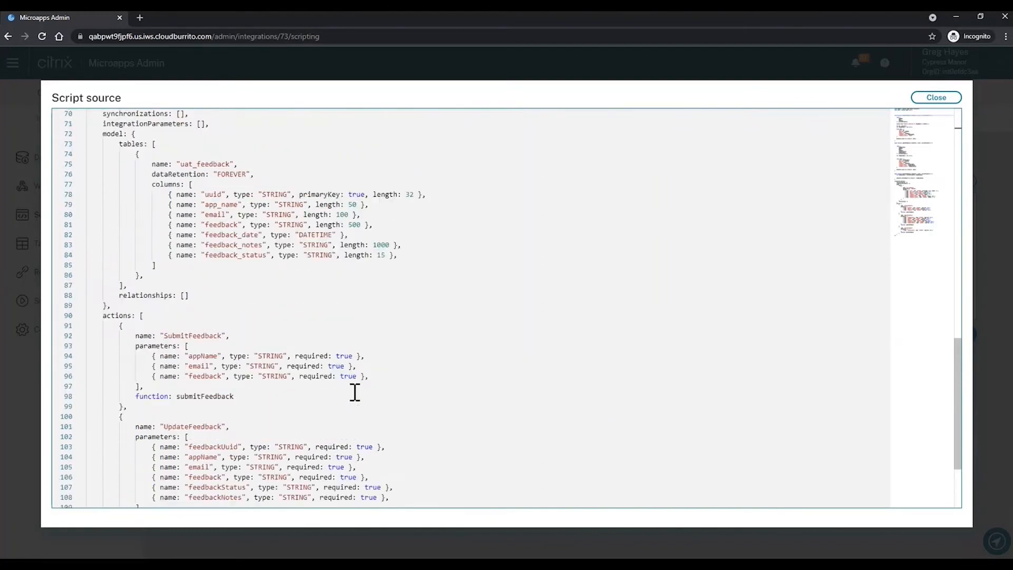
click(929, 100)
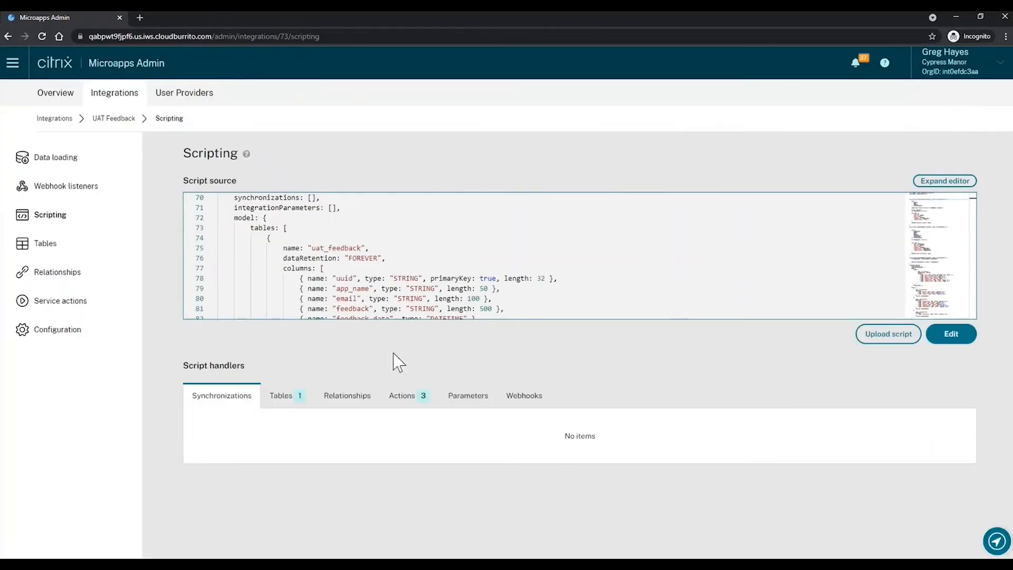
click(56, 308)
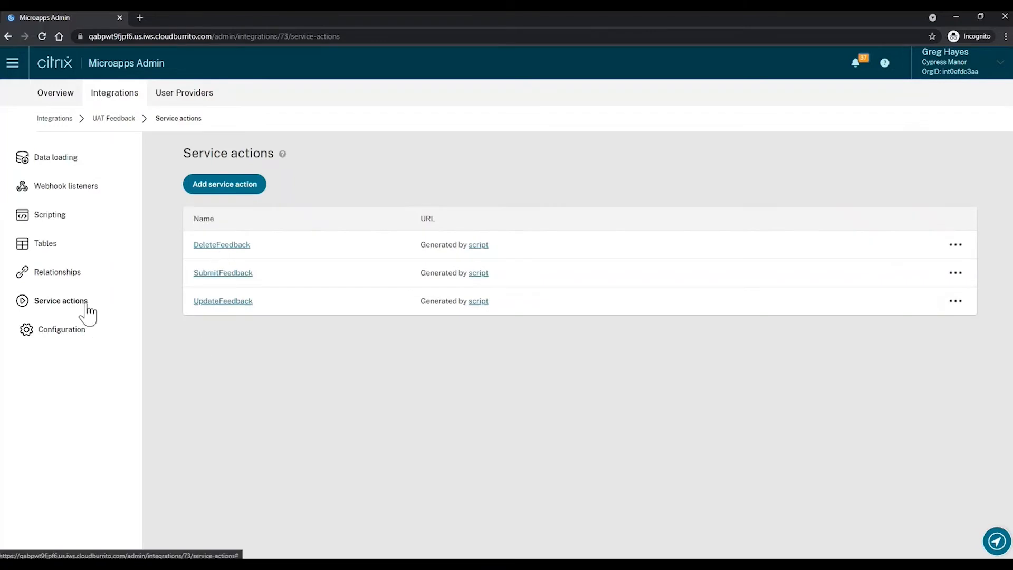
Open the Submit UAT Feedback form page of the Submit UAT Feedback microapp for editing
click(112, 121)
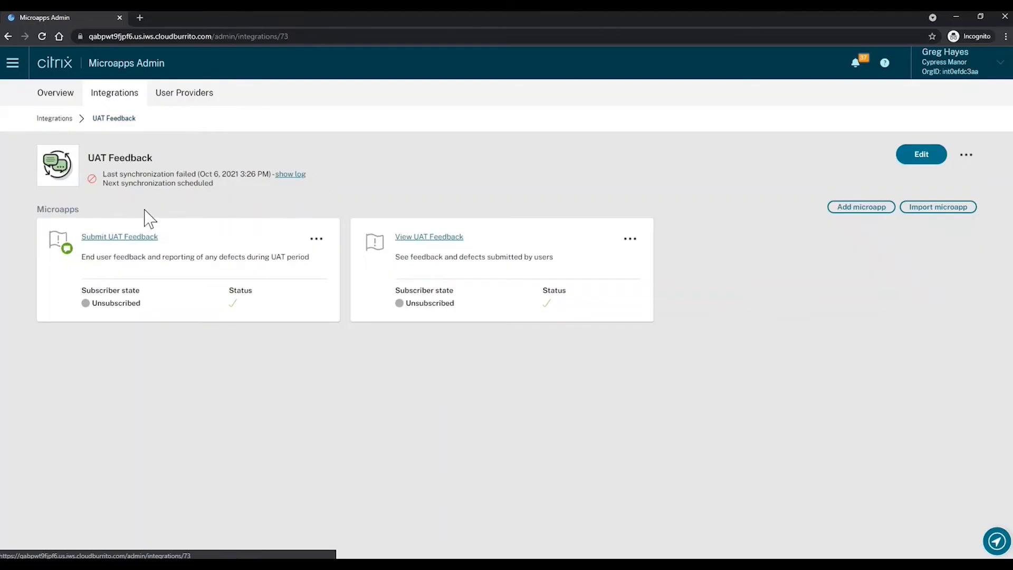
click(122, 242)
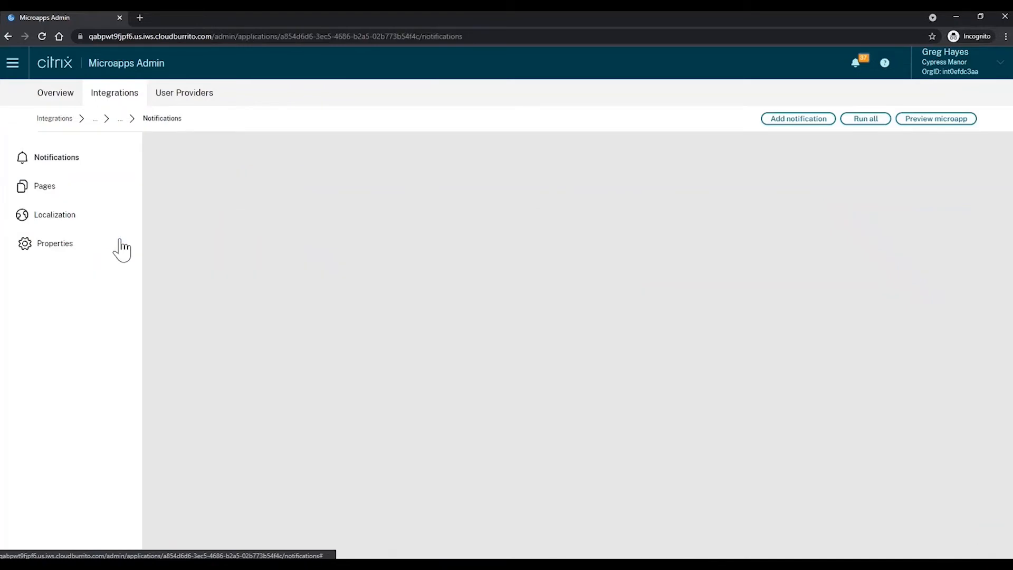
click(50, 189)
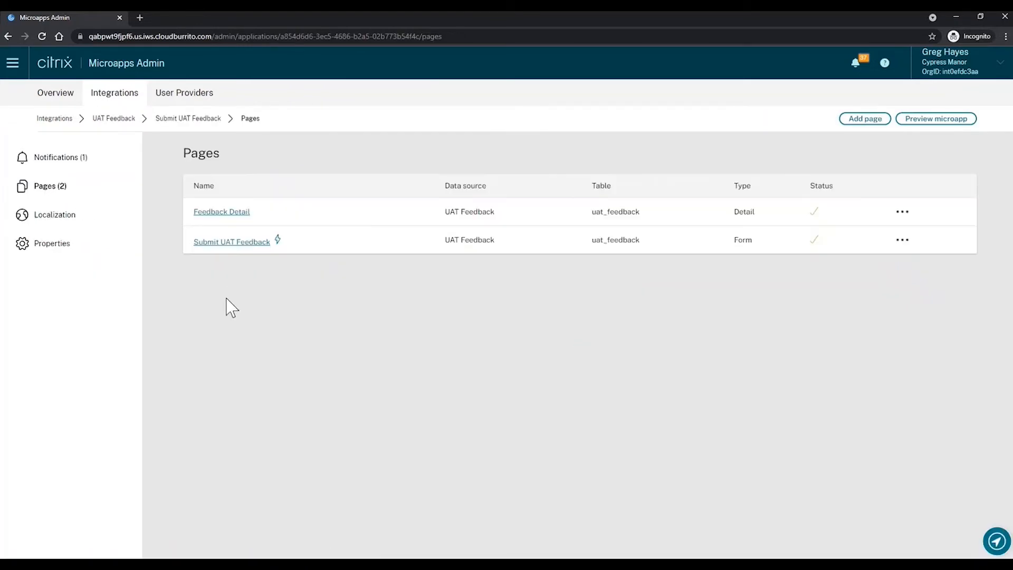
click(231, 242)
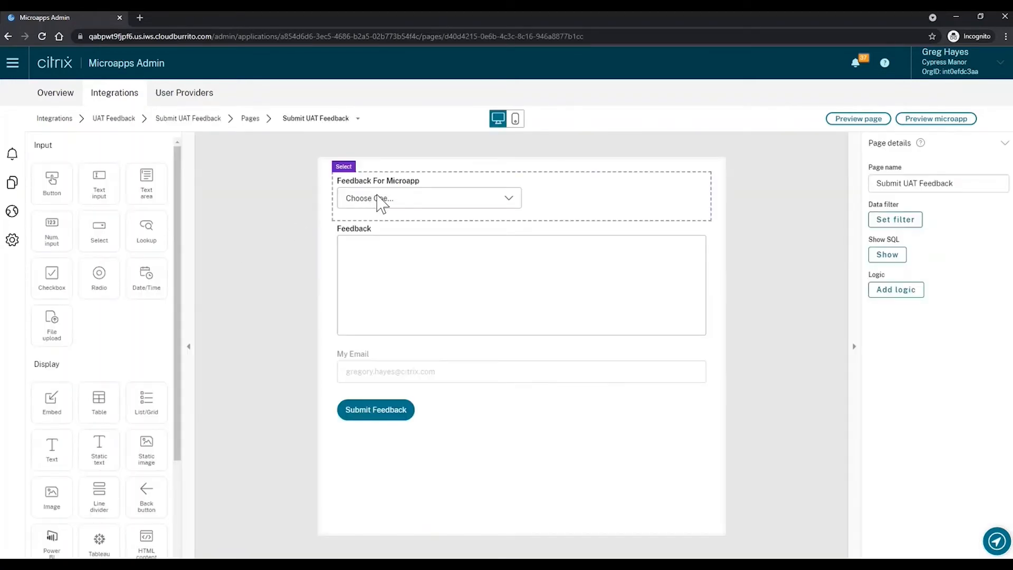
Set the value and label of the first option in the Feedback For Microapp select to SAP Ariba
click(391, 203)
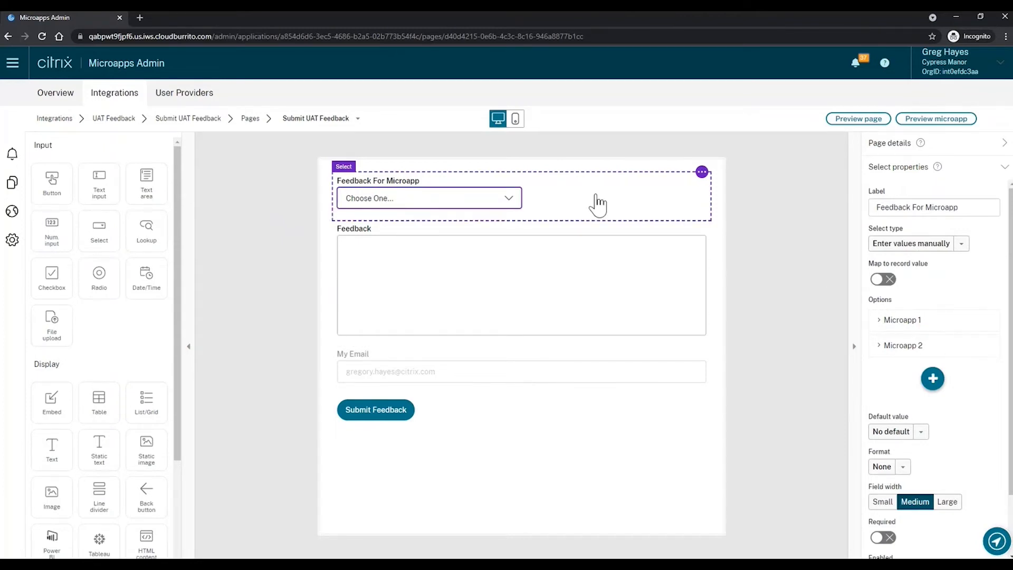
click(880, 320)
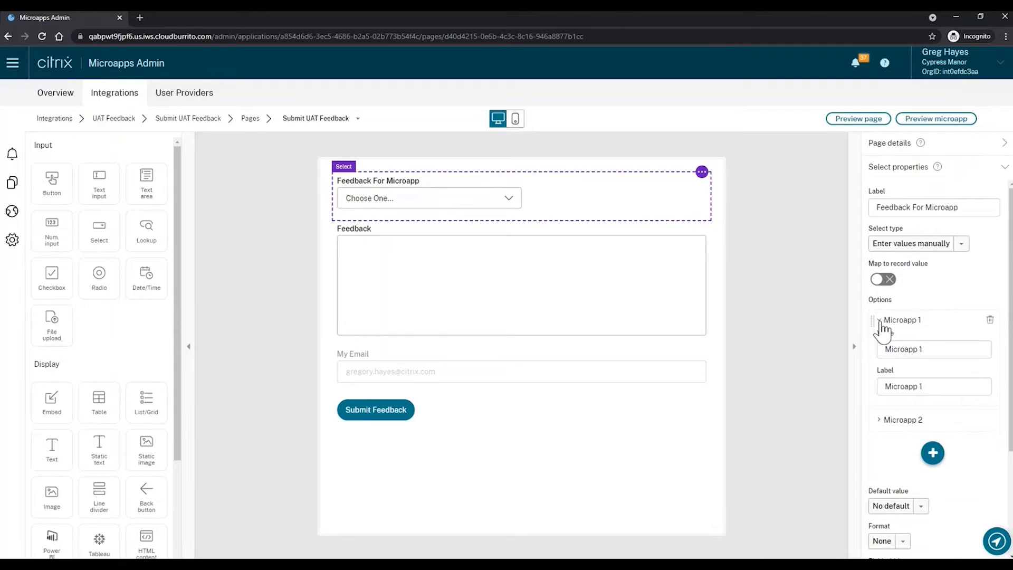
scroll(882, 330, down, 1)
drag(925, 315, 878, 317)
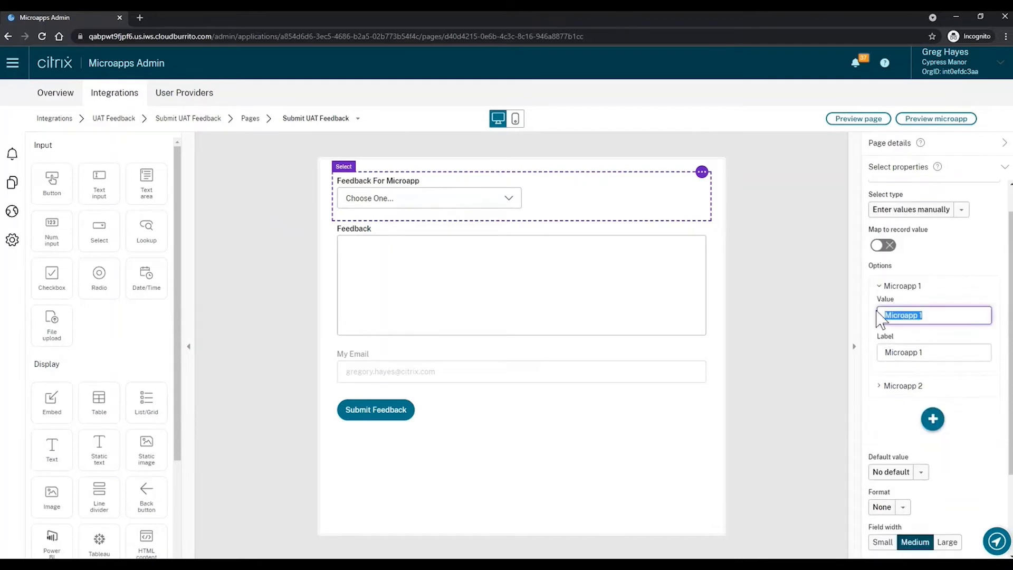
text(SAP Ariba)
key(Tab)
text(SA)
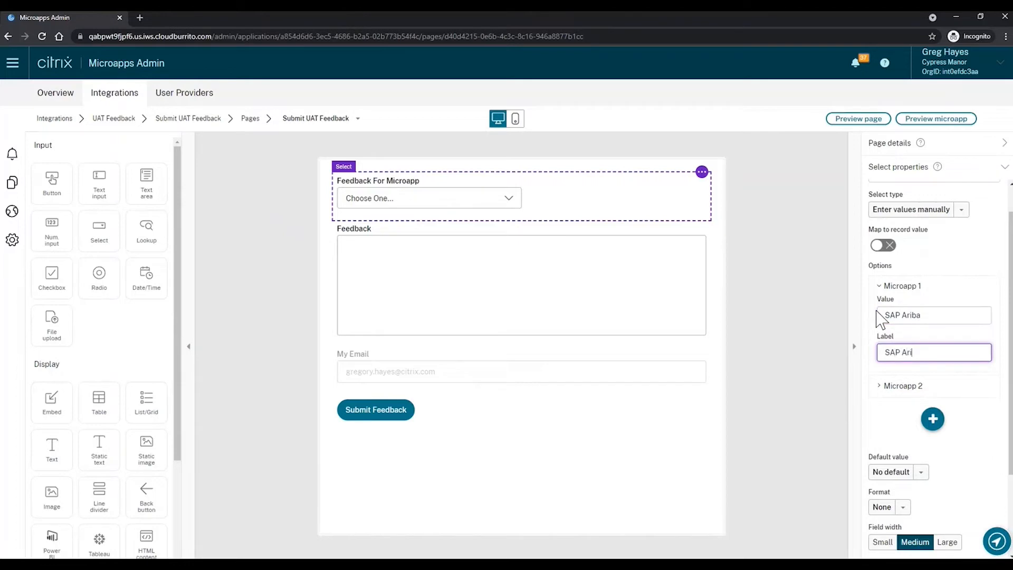
Set the value and label of the select's second option to Citrix Blogs and check the remaining select properties
click(901, 386)
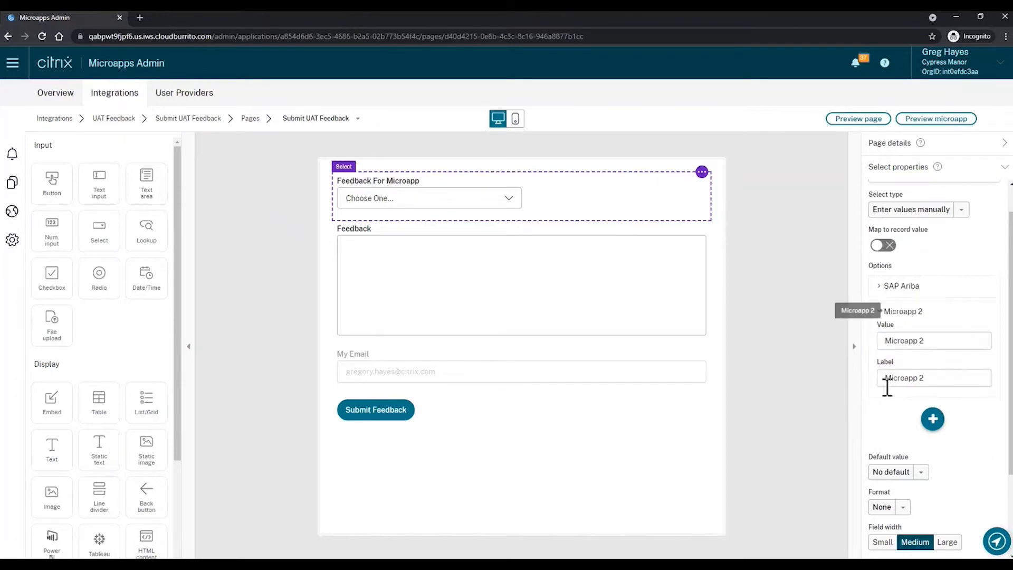
click(943, 341)
key(ctrl+a)
text(Citrix Blogs)
key(Tab)
text(Ci)
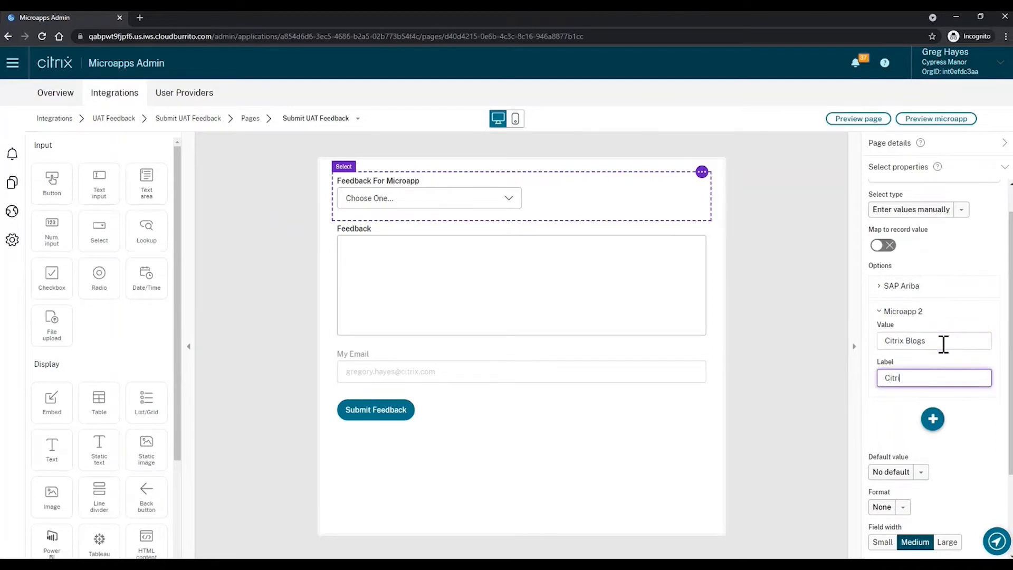
click(900, 419)
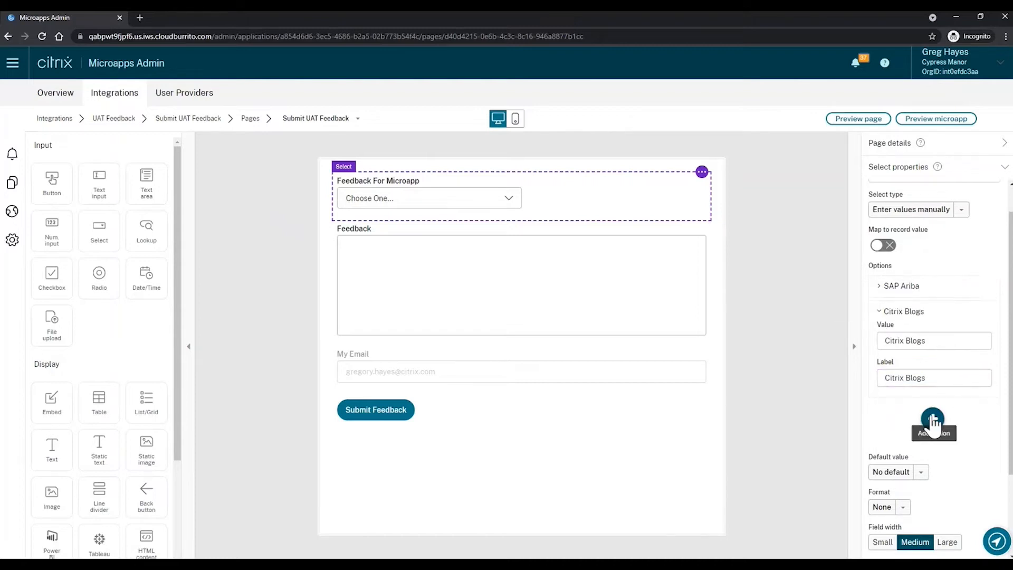
scroll(876, 422, down, 1)
scroll(876, 424, down, 2)
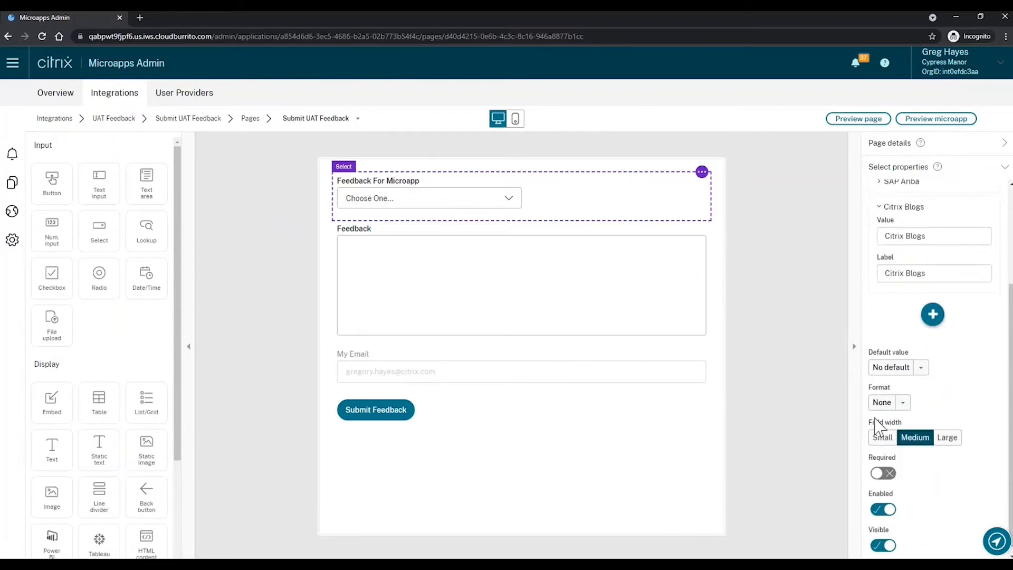
scroll(947, 305, up, 4)
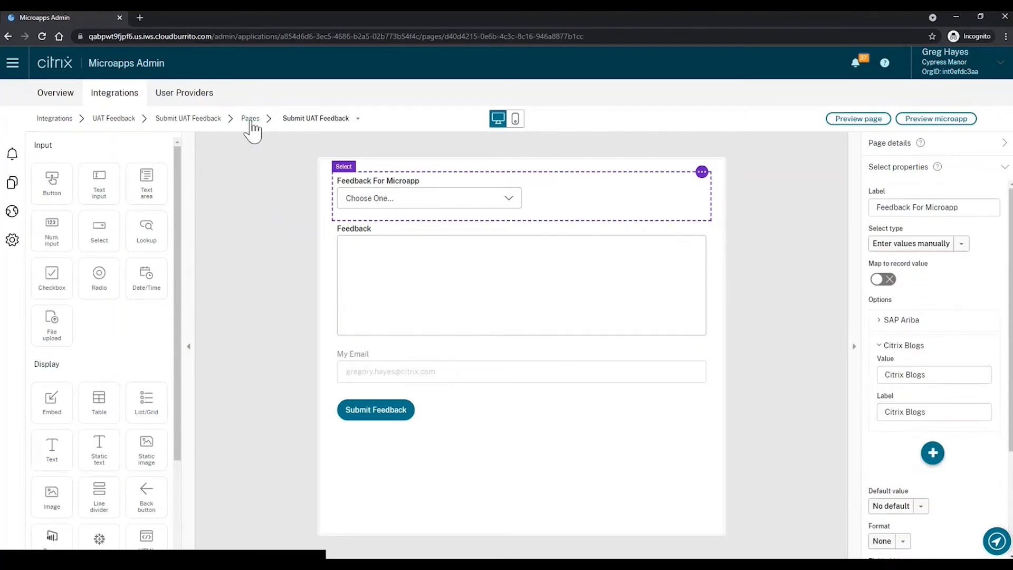
Review the Submit UAT Feedback microapp's Feedback Response notification, including its title and target page, and view its Feedback Detail page
click(251, 120)
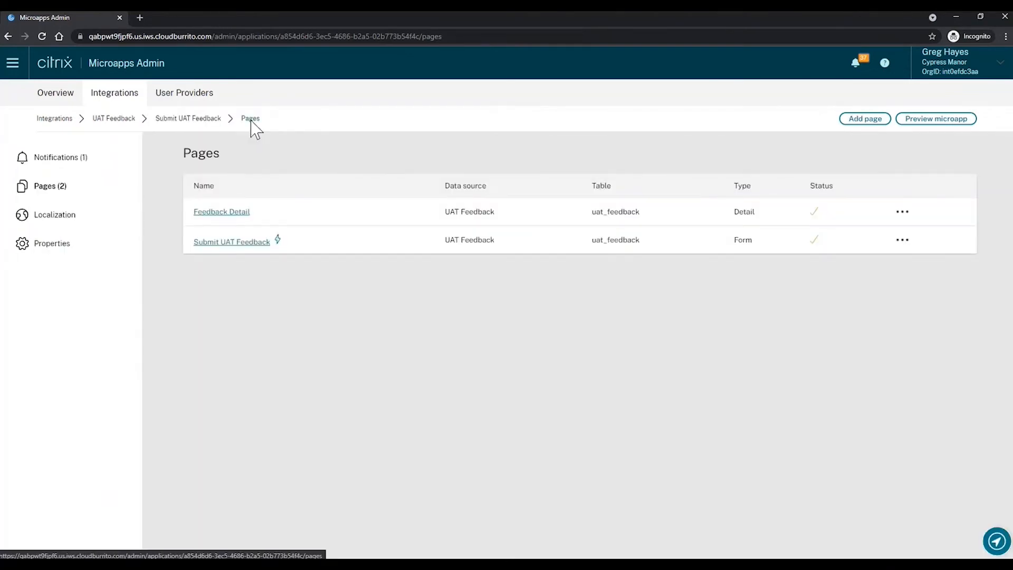
click(83, 163)
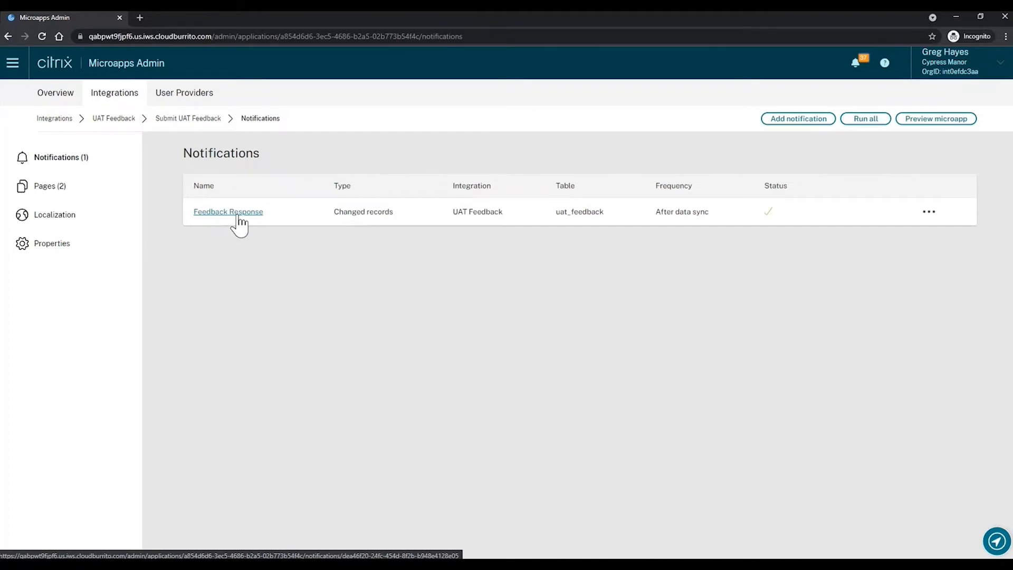
click(238, 215)
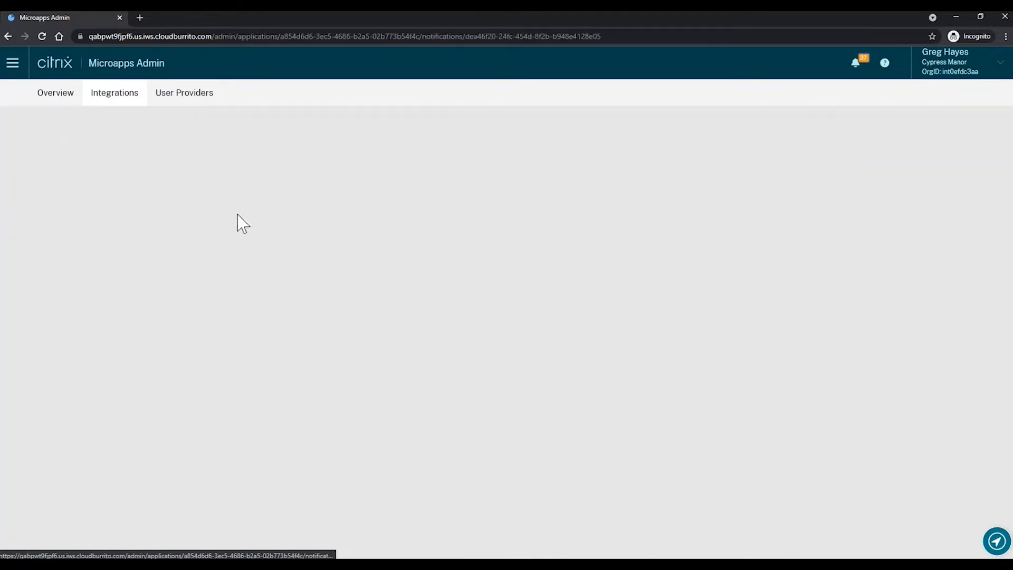
scroll(441, 323, down, 3)
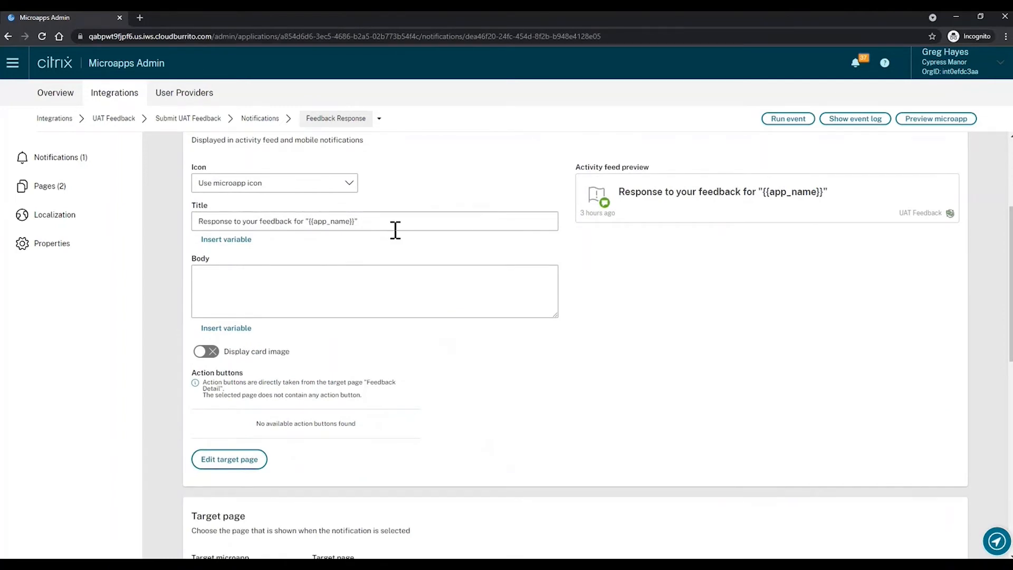
scroll(388, 282, down, 3)
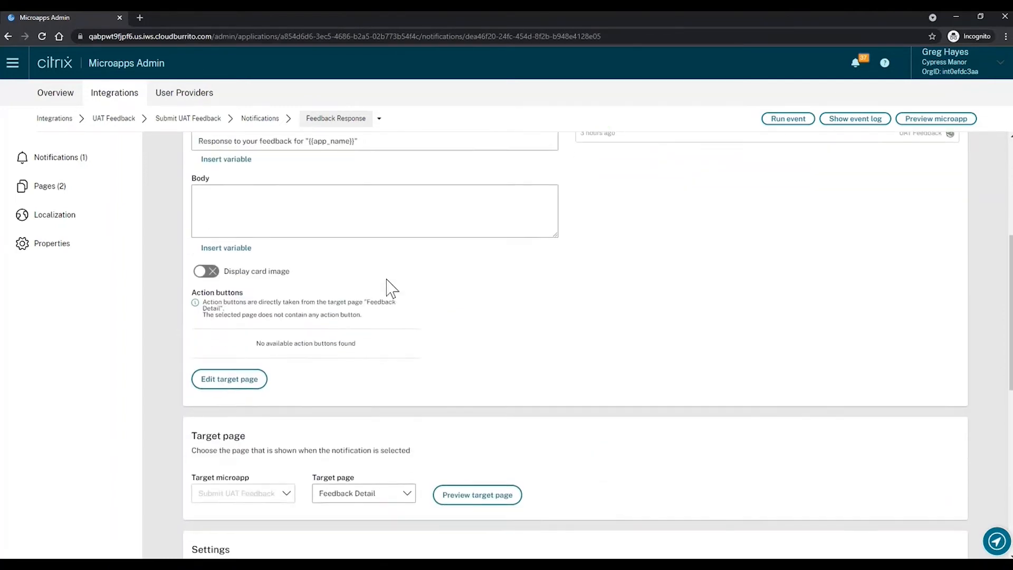
click(51, 187)
click(216, 212)
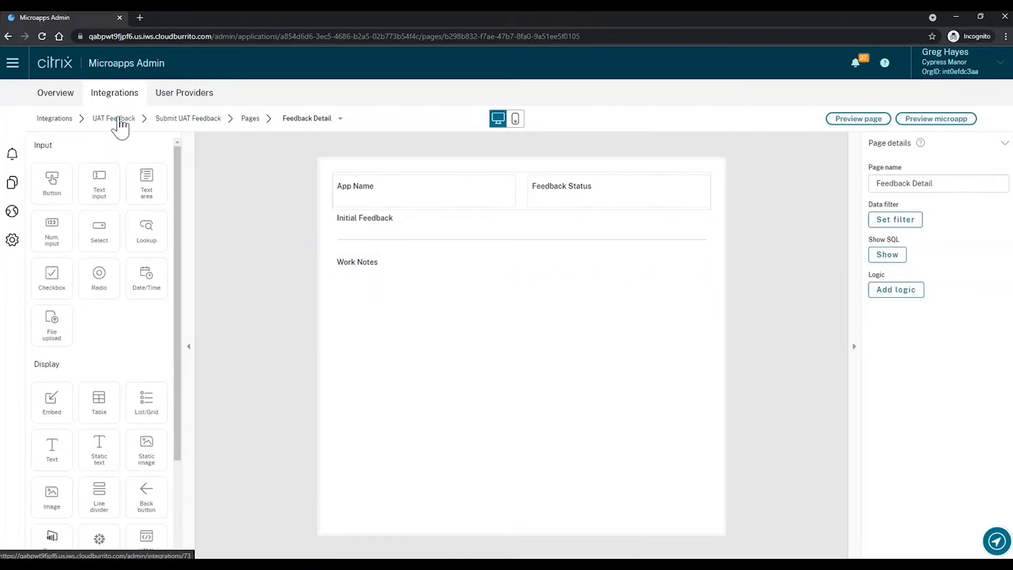
Examine the View UAT Feedback microapp's Feedback Submitted notification, including its trigger, title, action buttons and target page
click(121, 125)
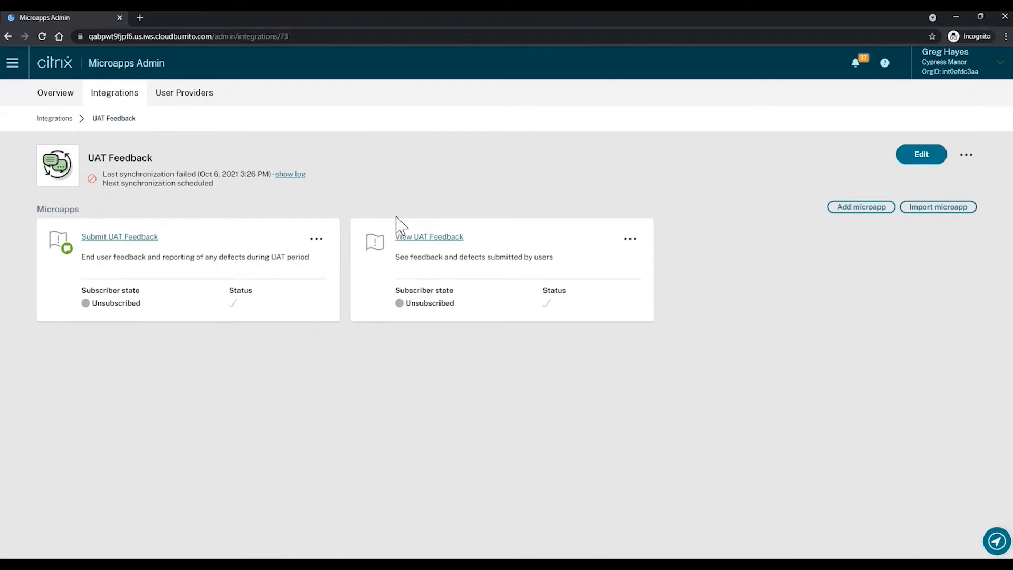
click(430, 238)
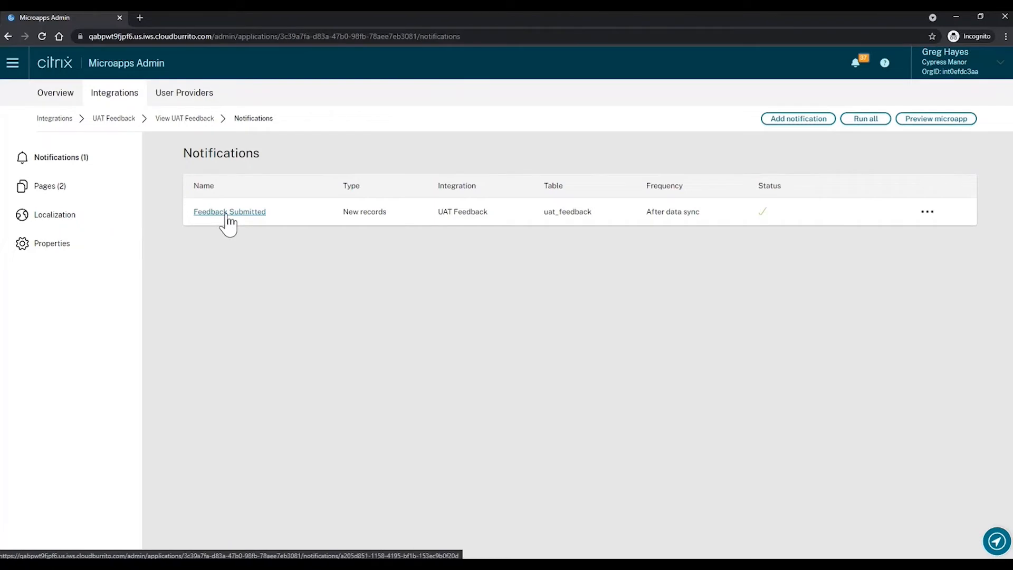
click(228, 214)
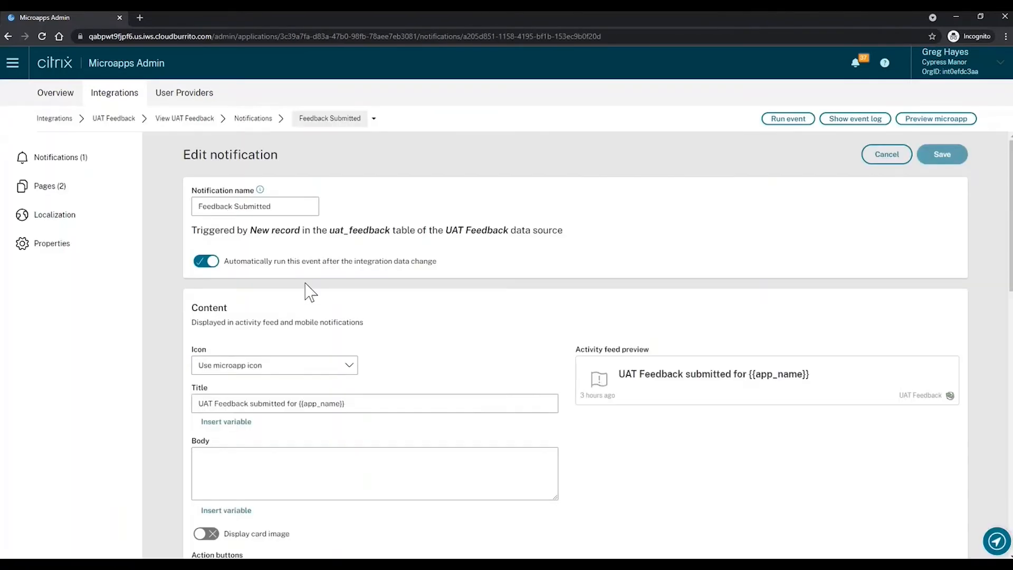
scroll(280, 277, down, 1)
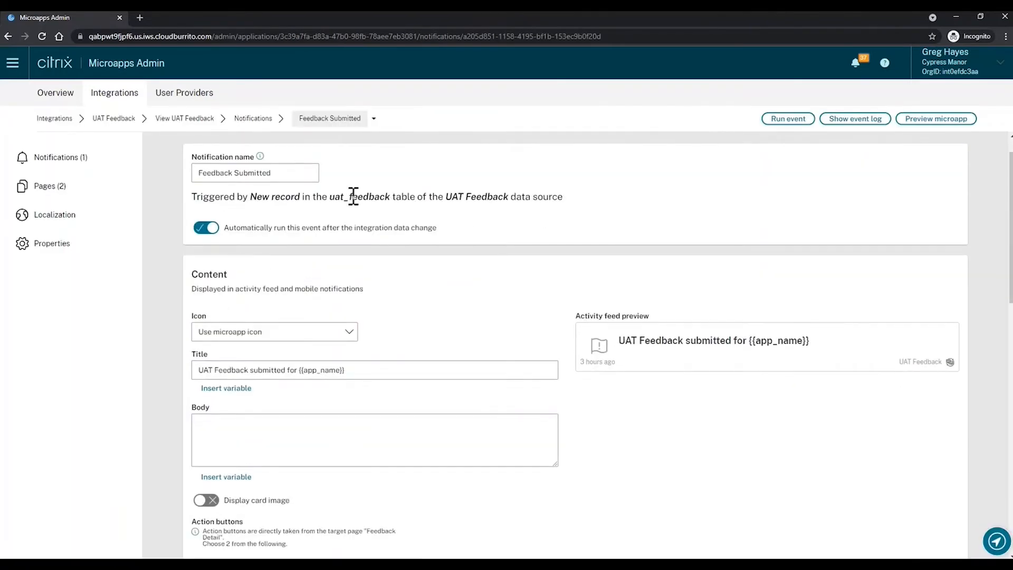
scroll(363, 291, down, 3)
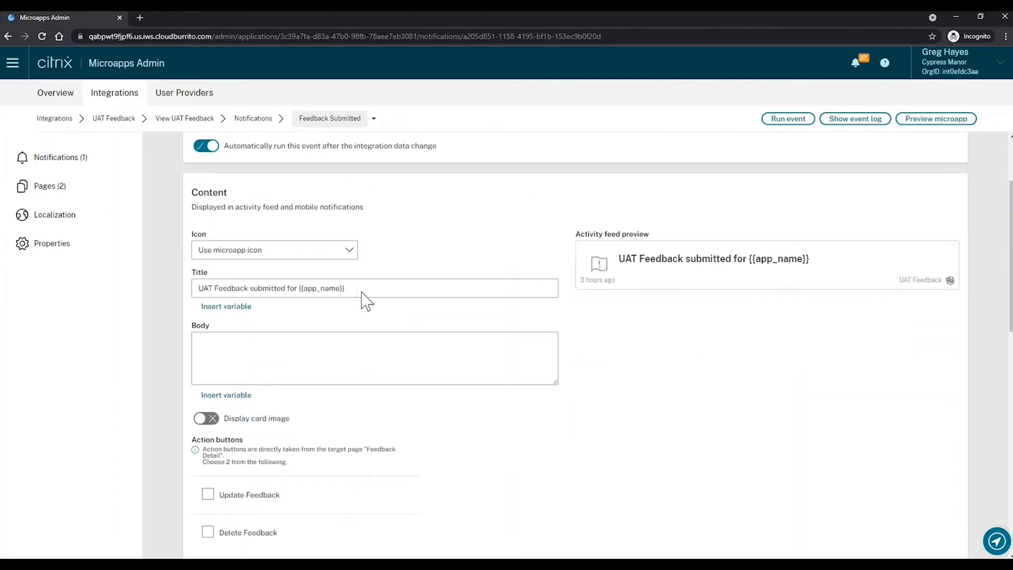
scroll(362, 291, down, 1)
scroll(407, 437, down, 1)
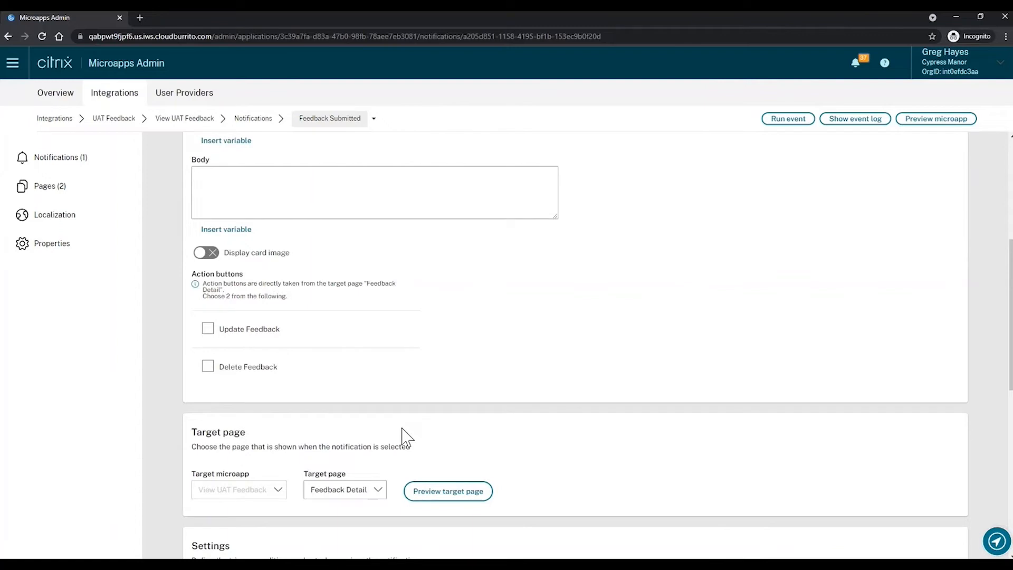
scroll(406, 437, down, 1)
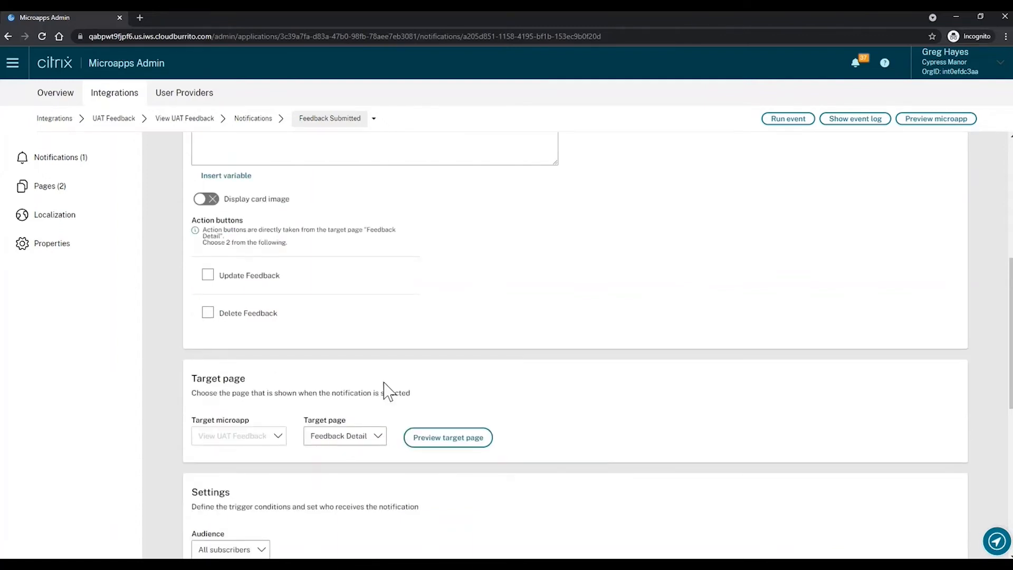
scroll(385, 391, up, 6)
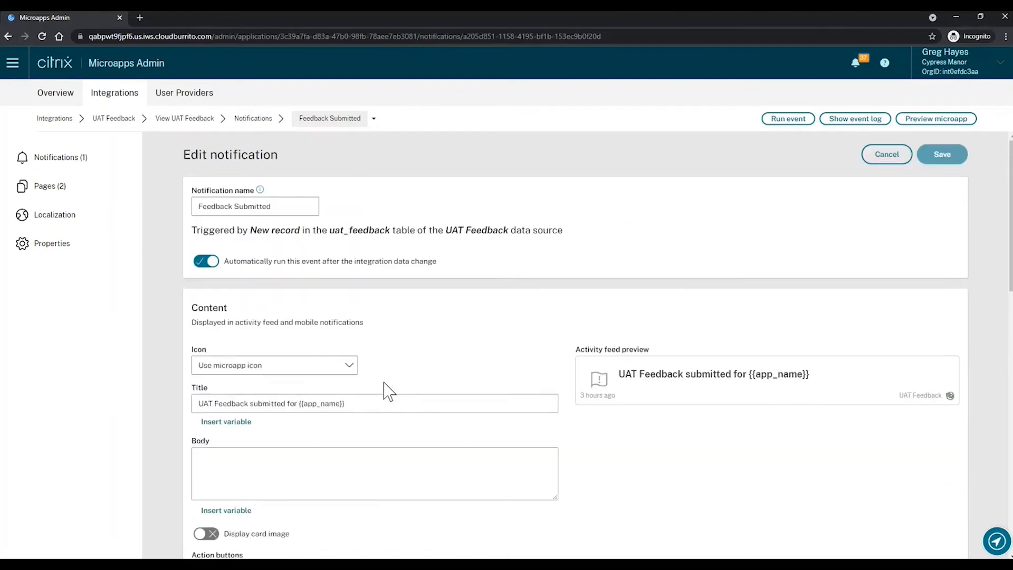
Open the View UAT Feedback microapp's Feedback Detail page and inspect the Status select's properties and the Work Notes area
click(57, 188)
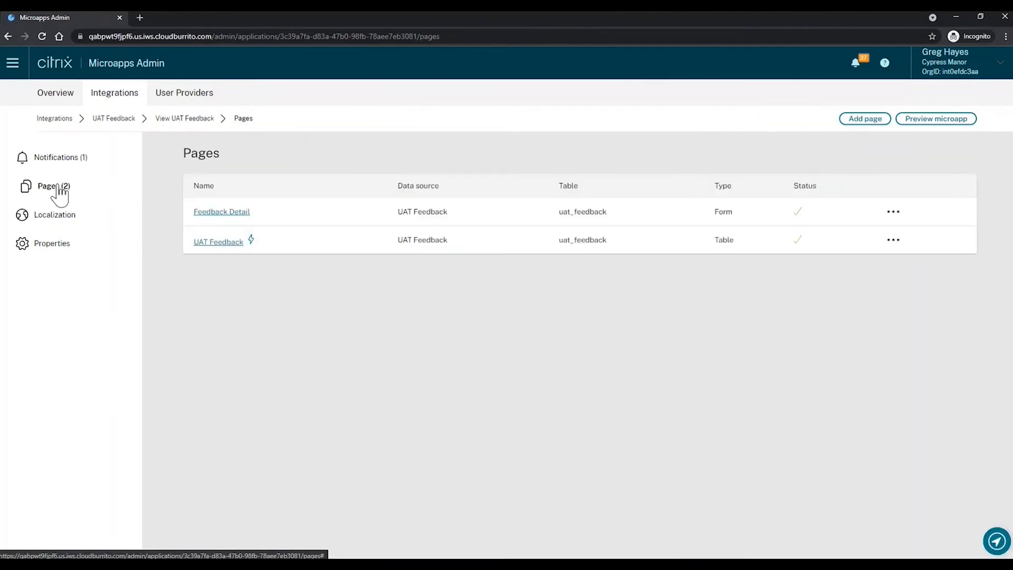
click(211, 212)
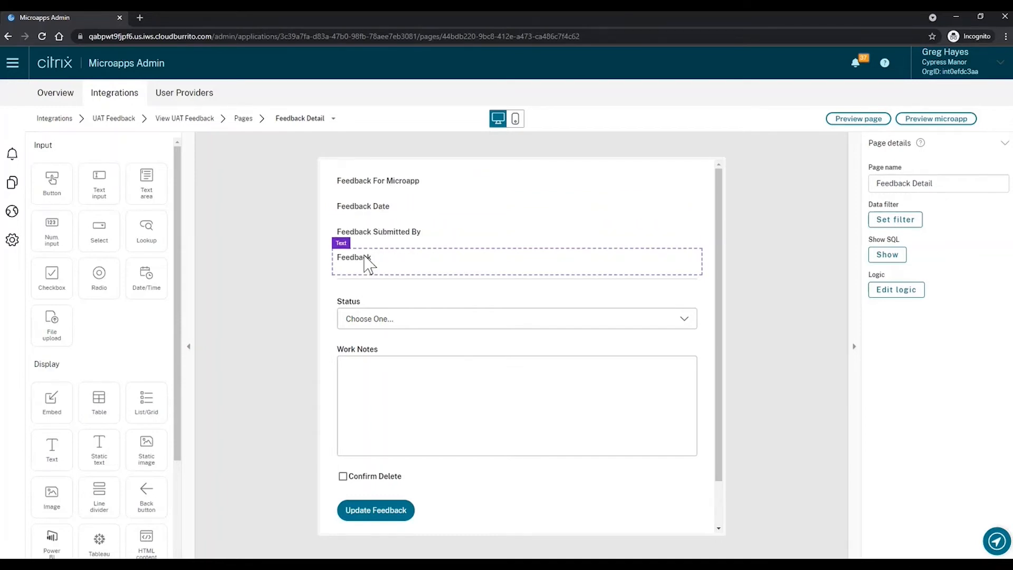
scroll(403, 328, down, 1)
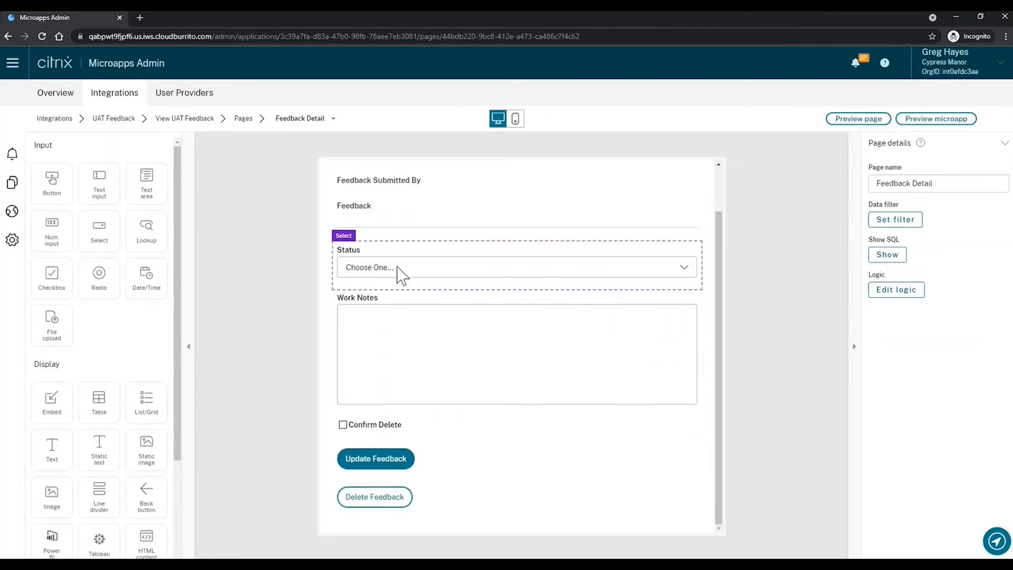
click(386, 274)
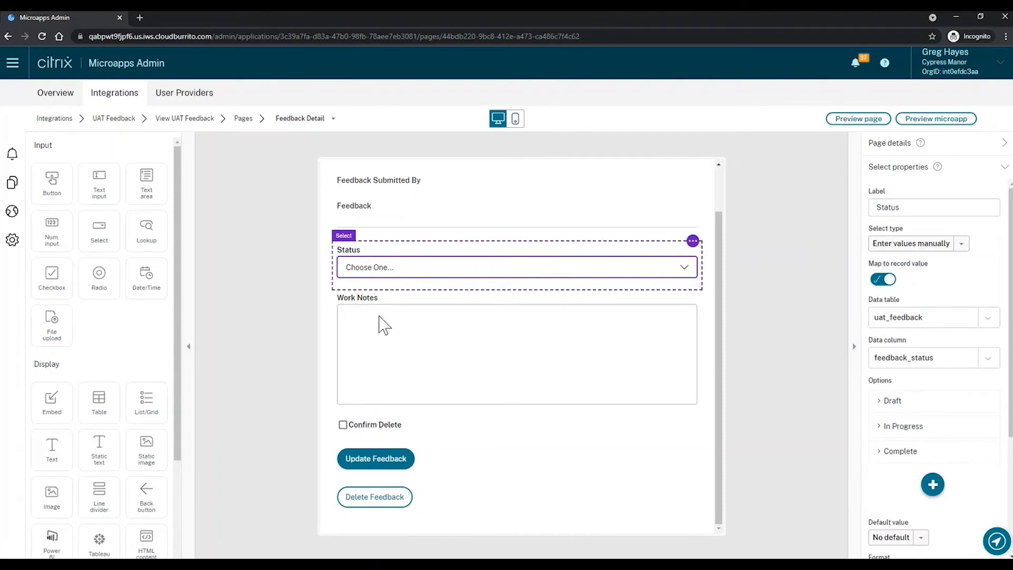
click(362, 367)
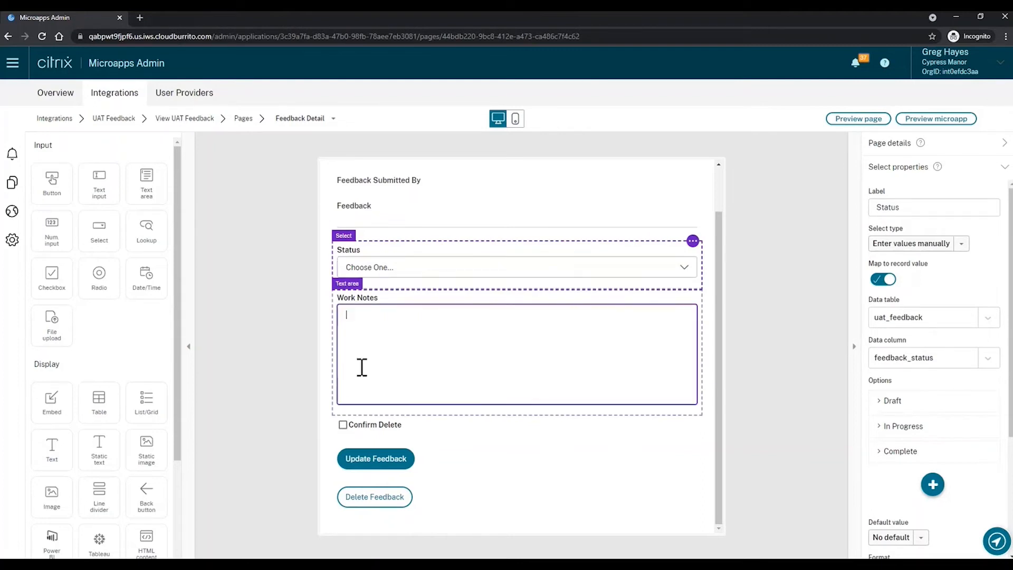
Inspect the Update Feedback button's service action, including its parameter mappings, on the Feedback Detail page
click(368, 467)
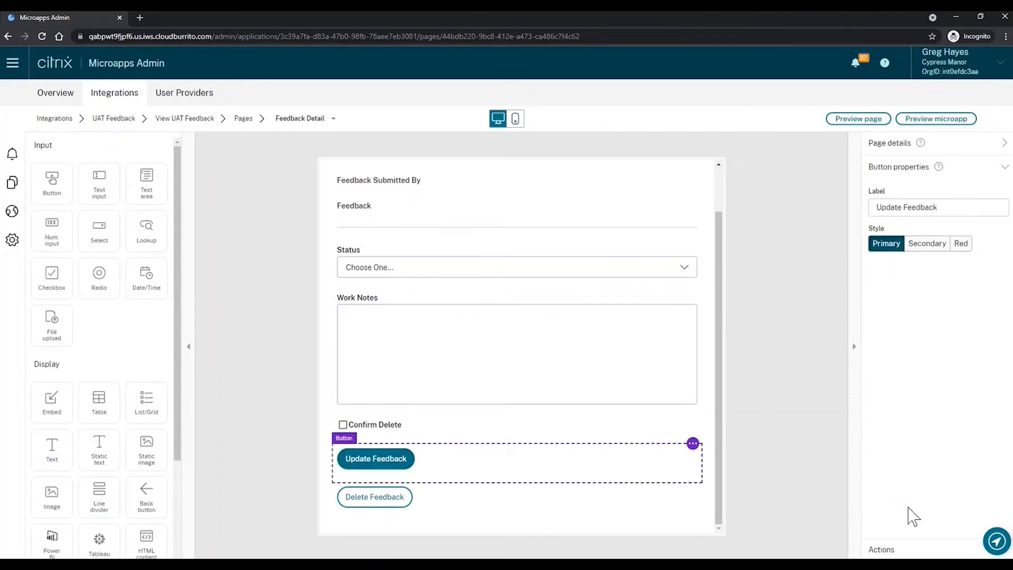
click(886, 549)
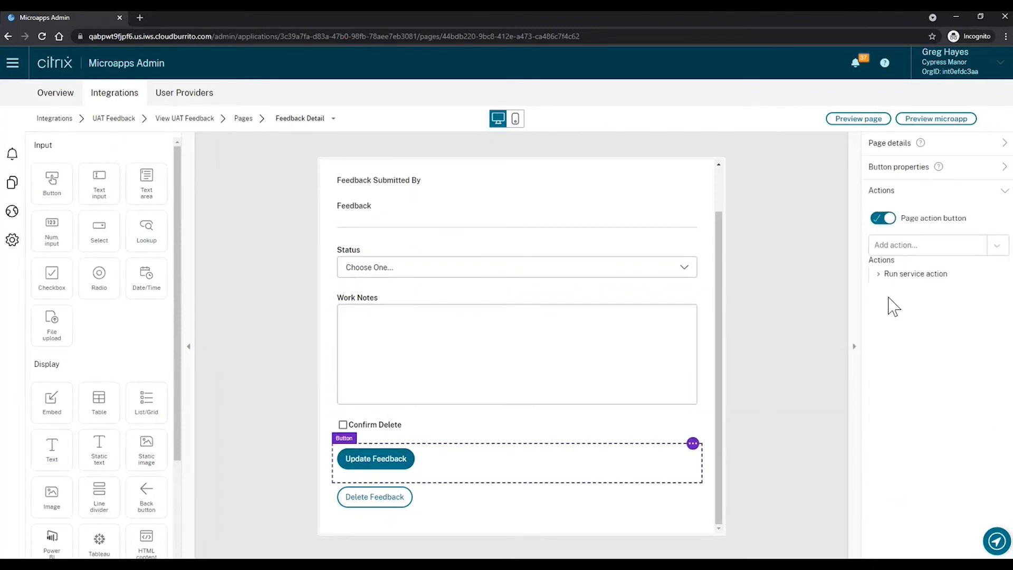
click(886, 285)
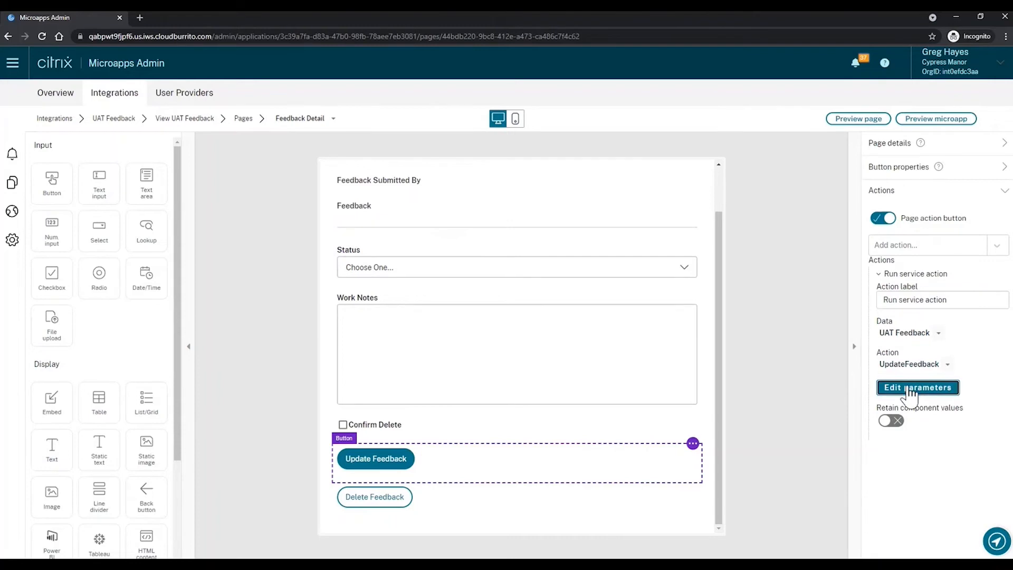
click(910, 391)
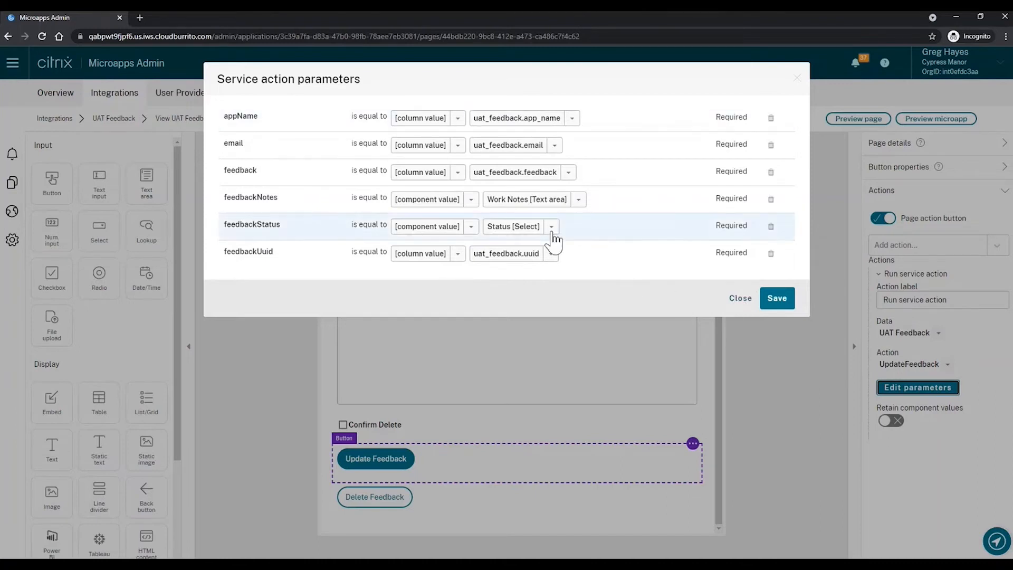
click(744, 299)
Inspect the Delete Feedback button's service action and its feedbackUuid parameter mapping
click(386, 506)
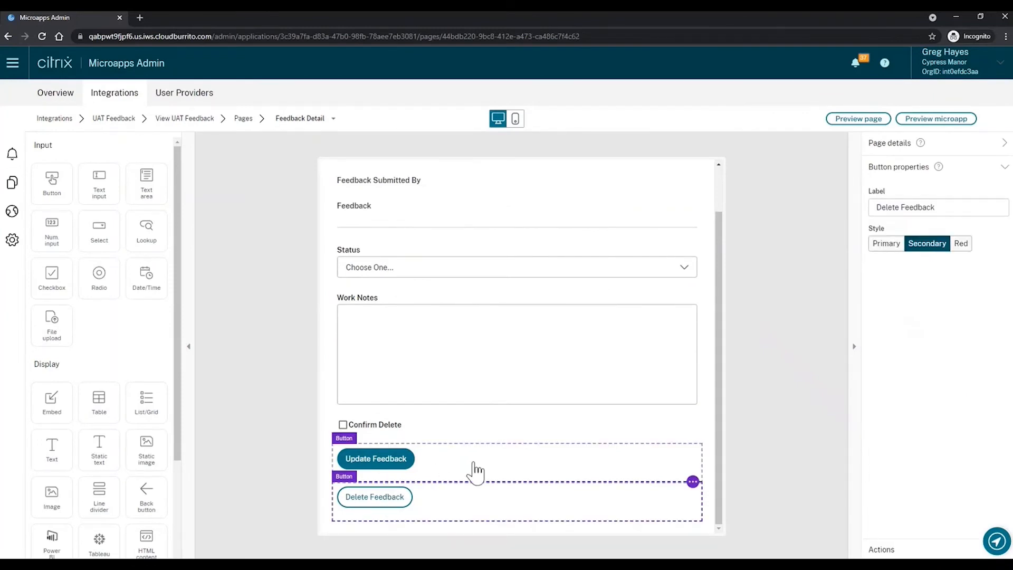
click(877, 549)
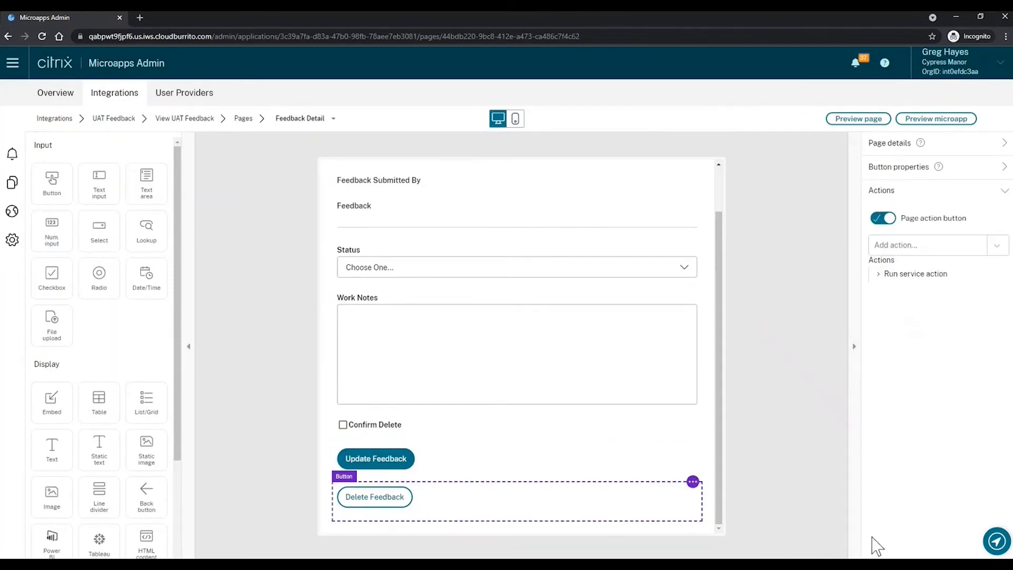
click(912, 274)
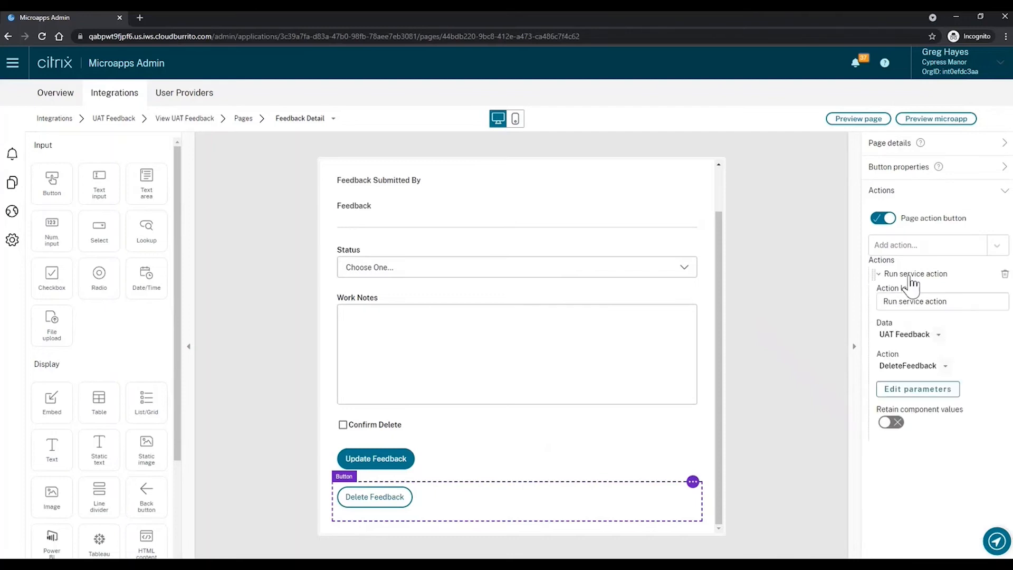
click(908, 388)
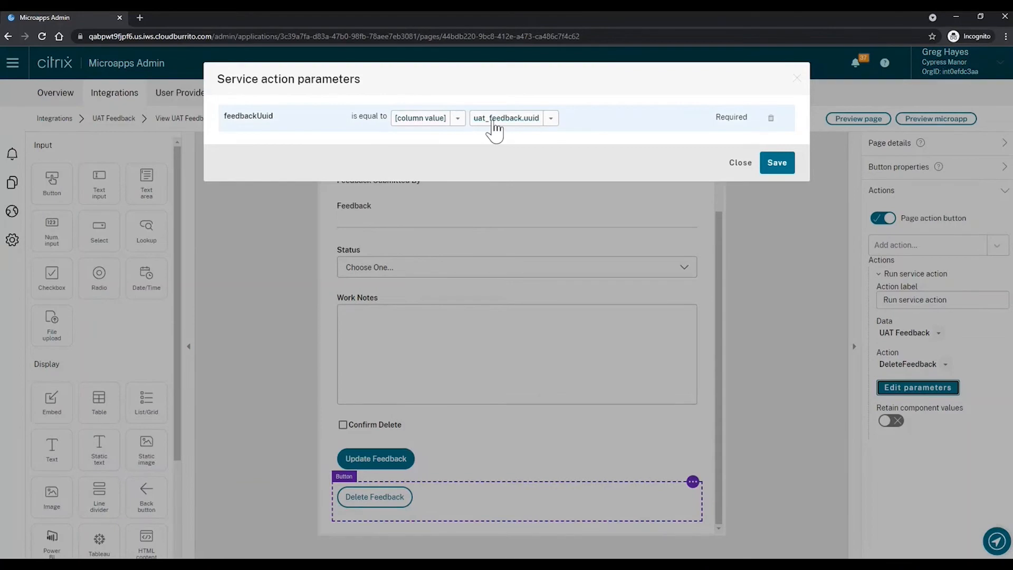
click(742, 166)
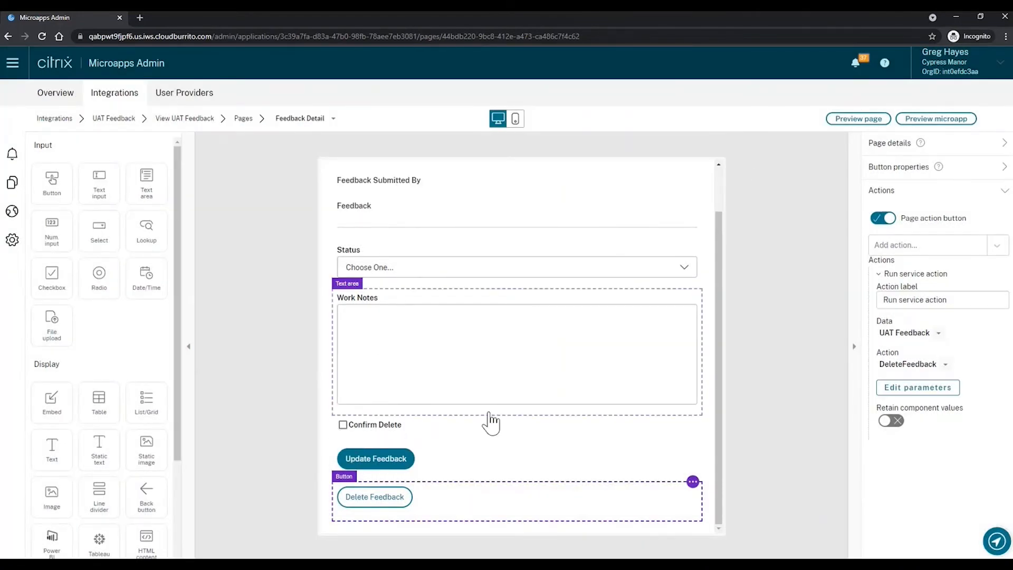
Review the Feedback Detail page's Confirm Delete logic rule, including its condition and resulting component actions, without changing it
click(879, 150)
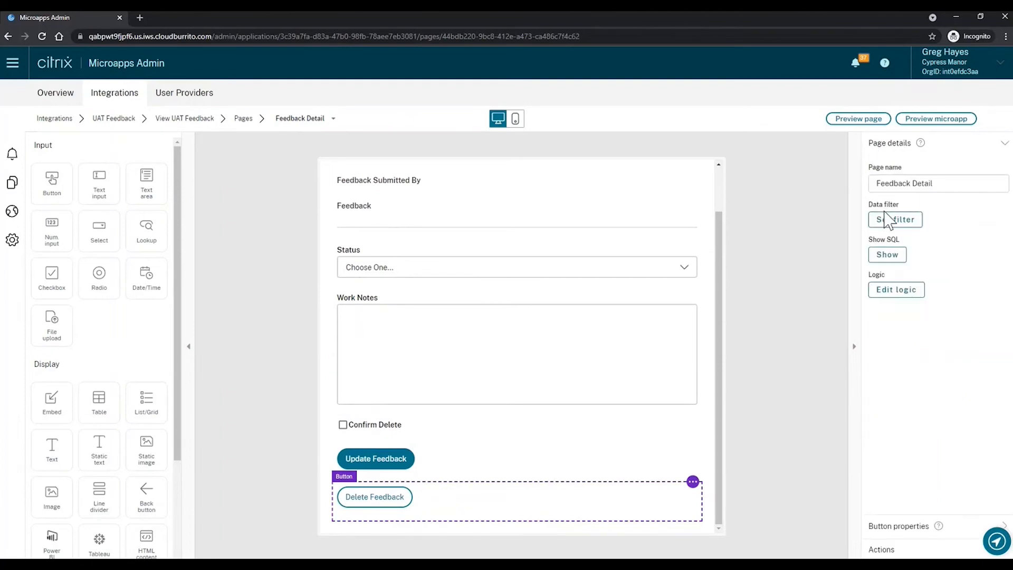
click(896, 290)
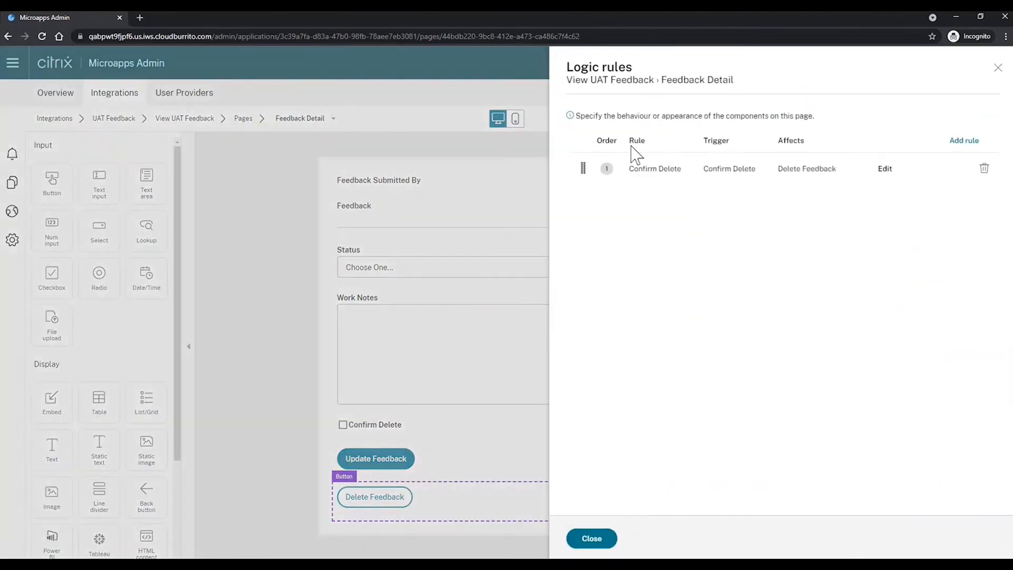
click(885, 169)
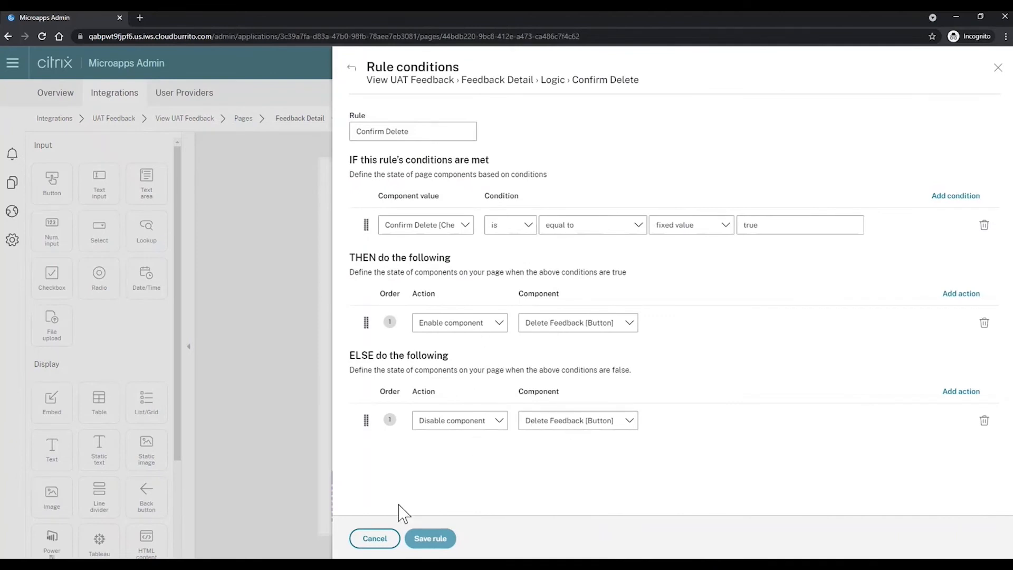
click(374, 538)
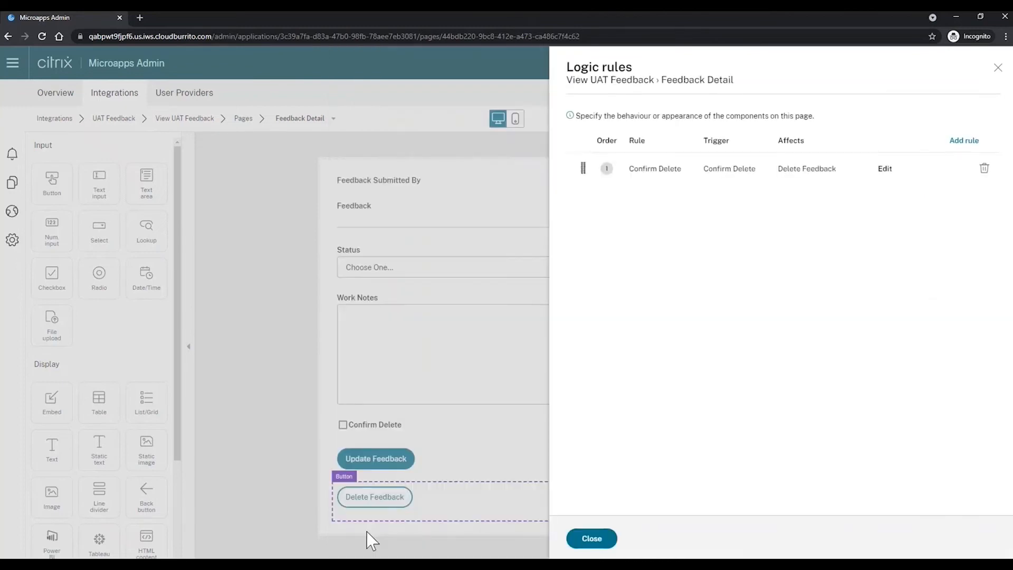
click(588, 540)
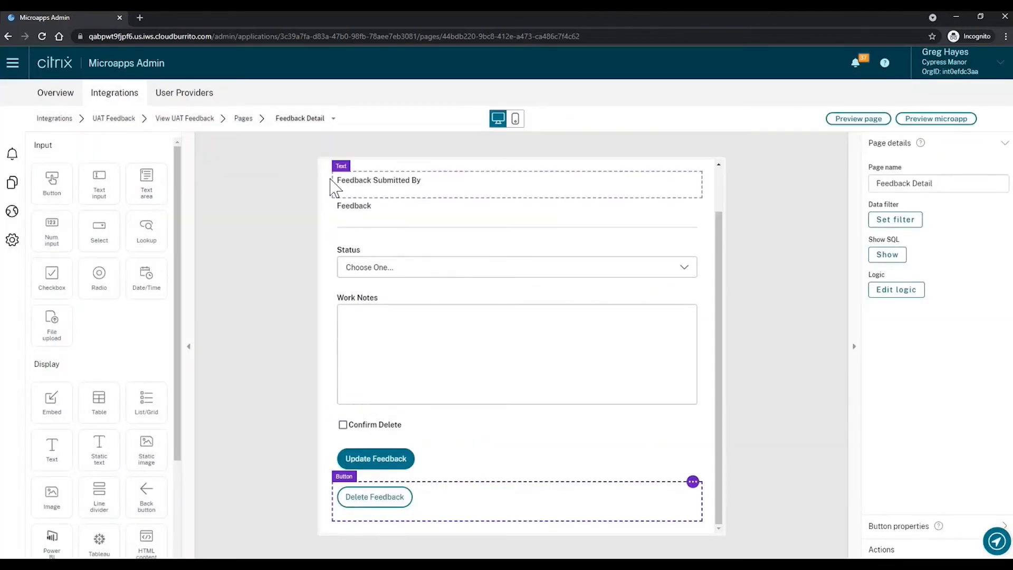
Return to the UAT Feedback integration and subscribe the submitting user to the Submit UAT Feedback microapp
click(115, 120)
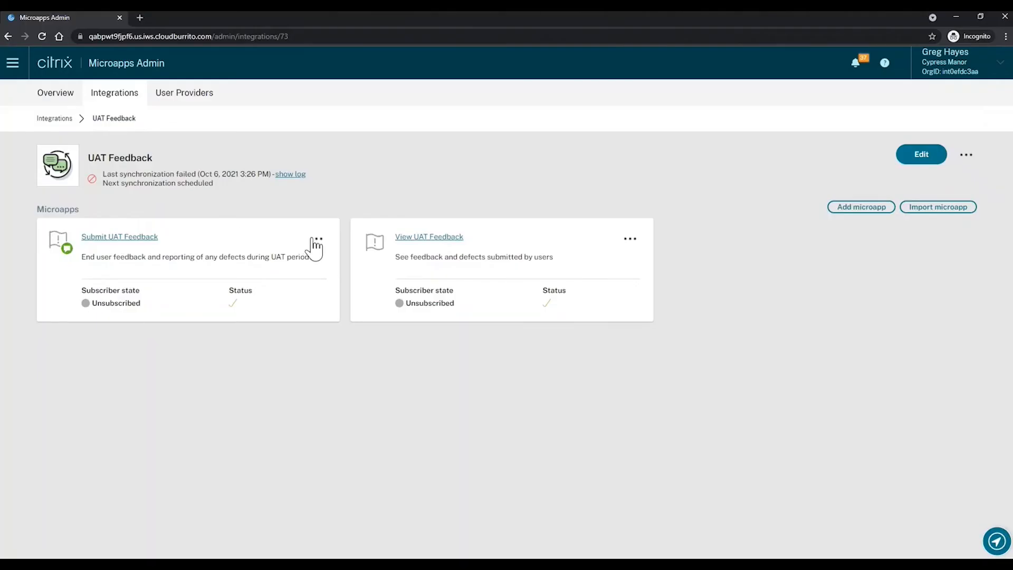
click(317, 239)
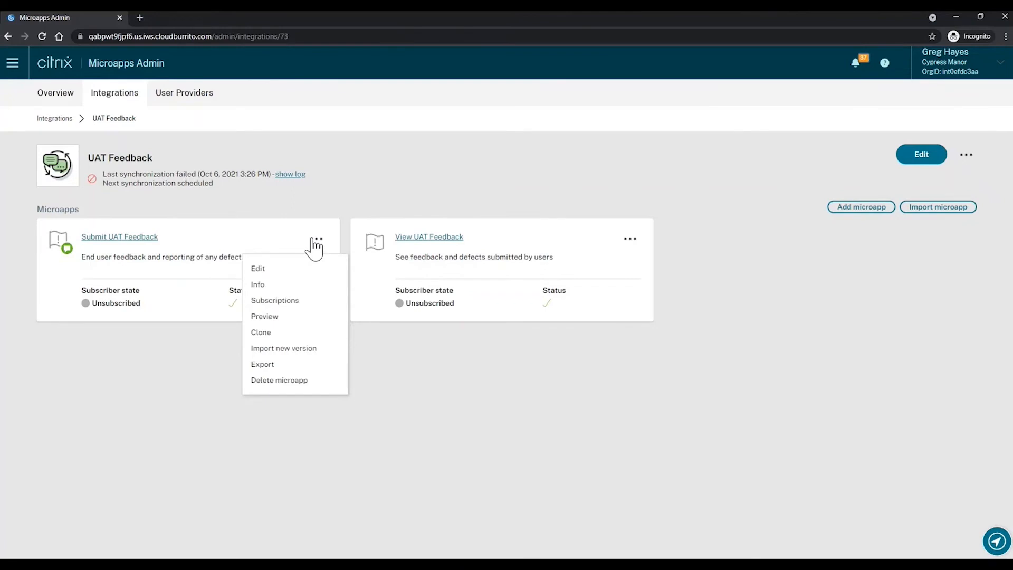
click(270, 299)
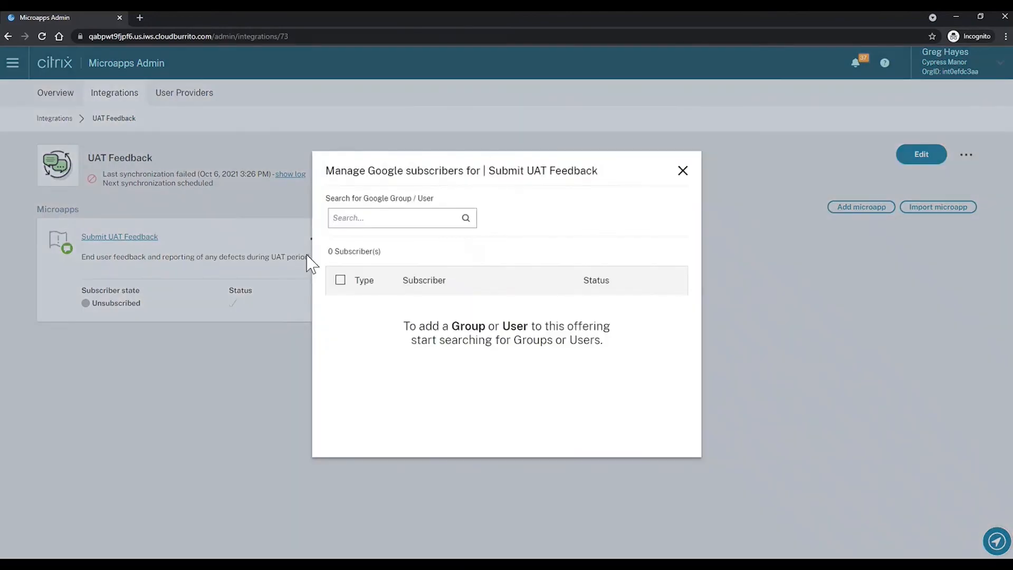
text(greg)
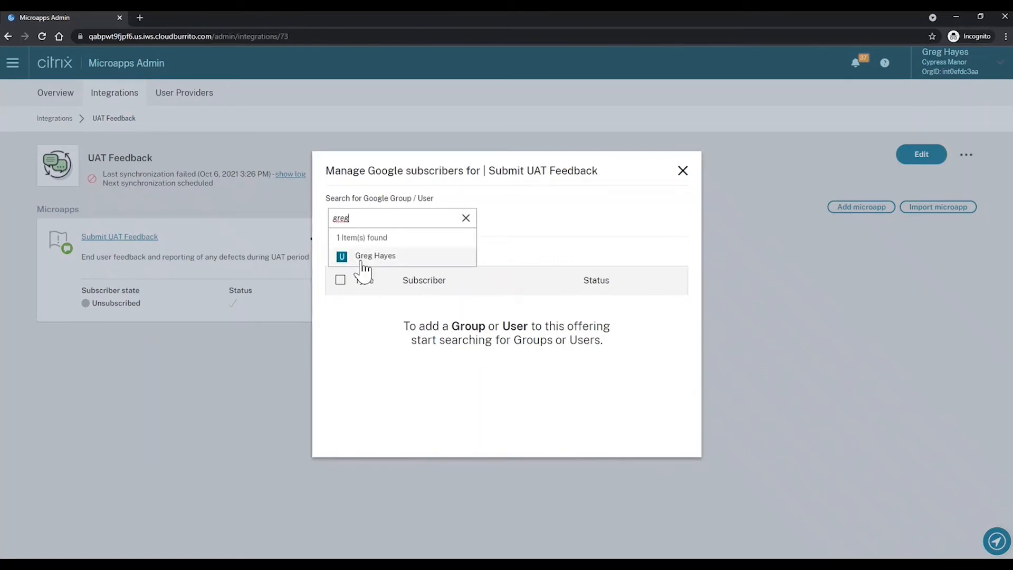
click(366, 259)
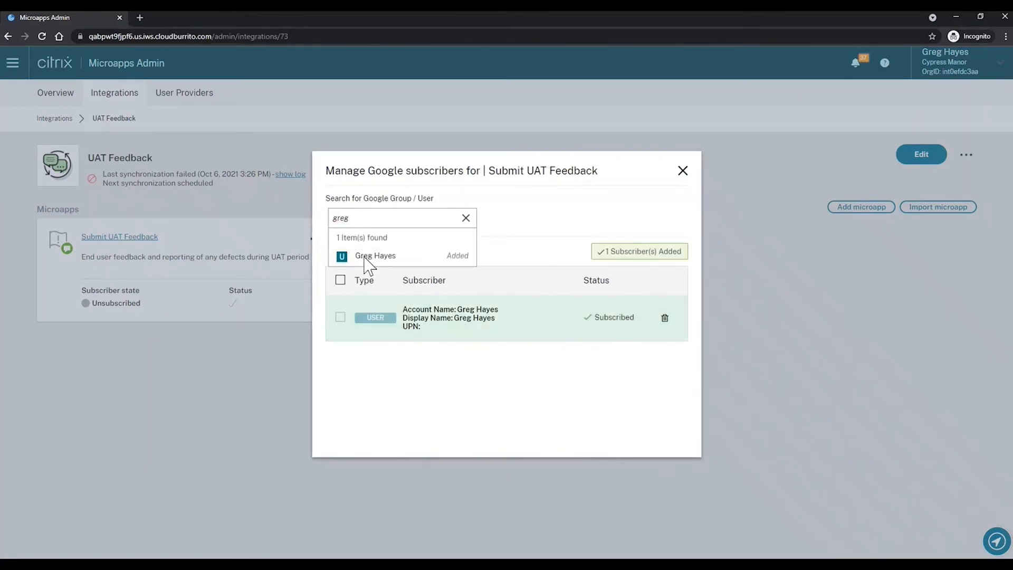
click(684, 172)
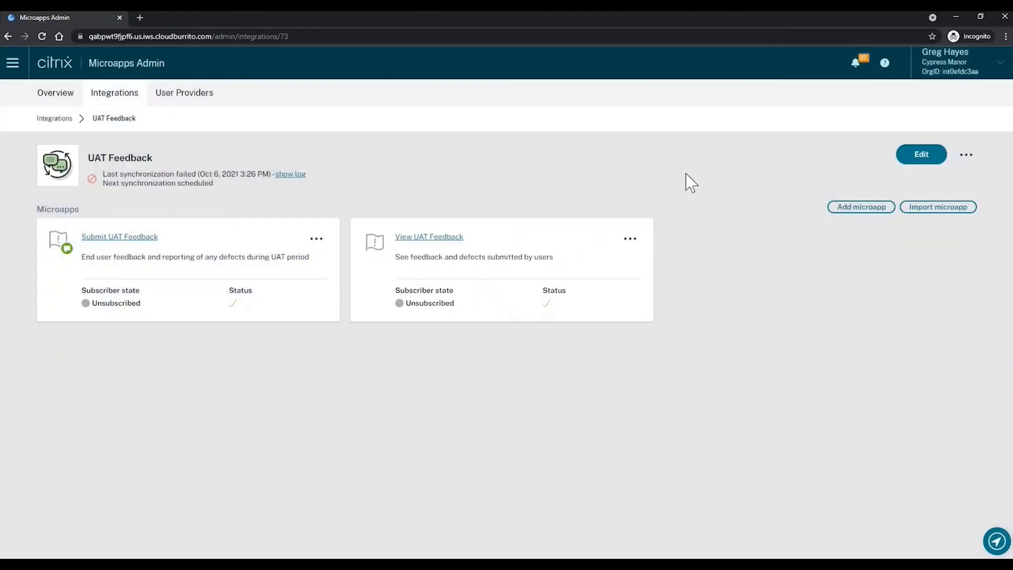
Subscribe the feedback reviewer's user account to the View UAT Feedback microapp
click(630, 239)
click(580, 299)
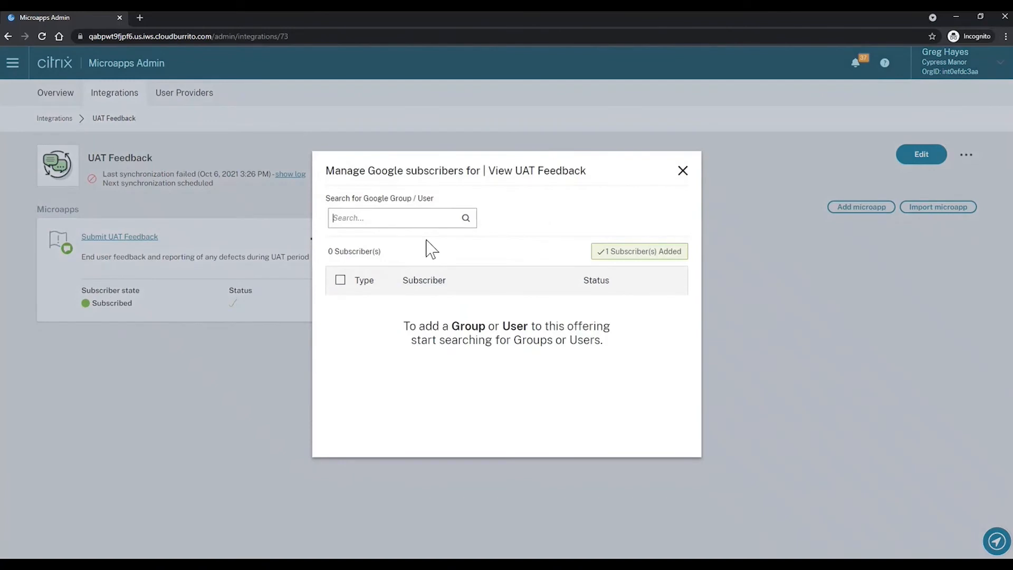
click(395, 226)
text(homer)
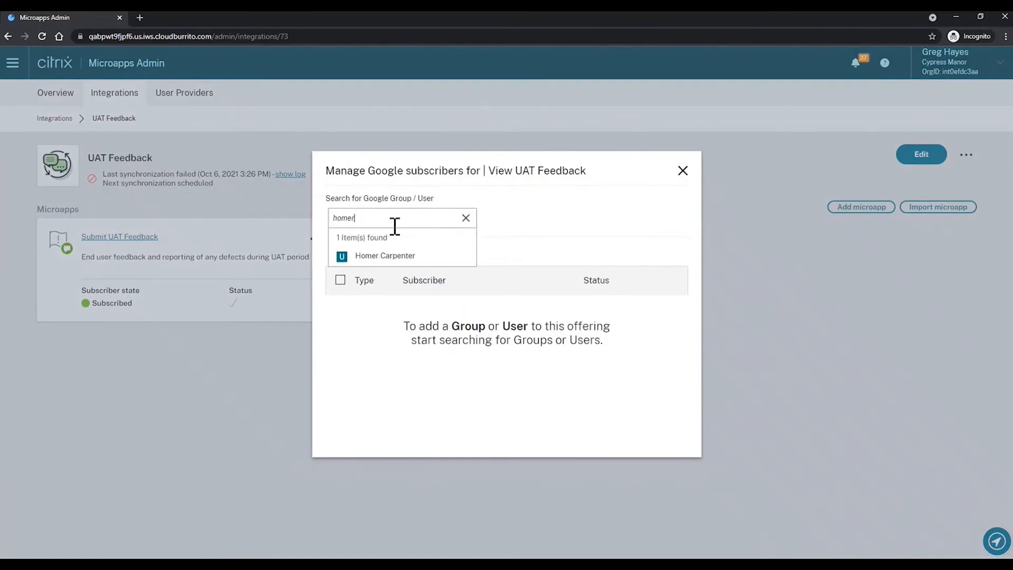
click(370, 256)
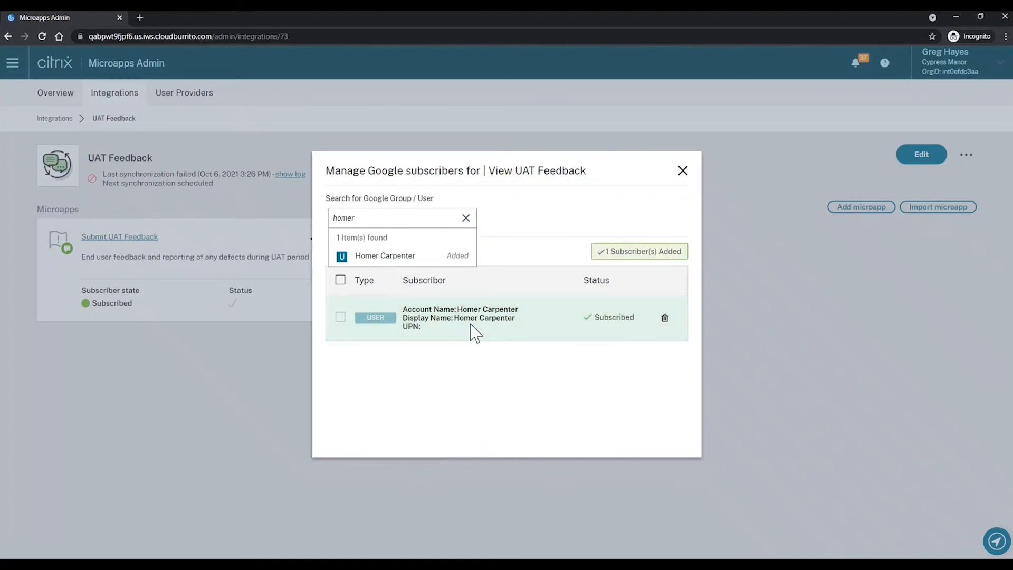
click(681, 172)
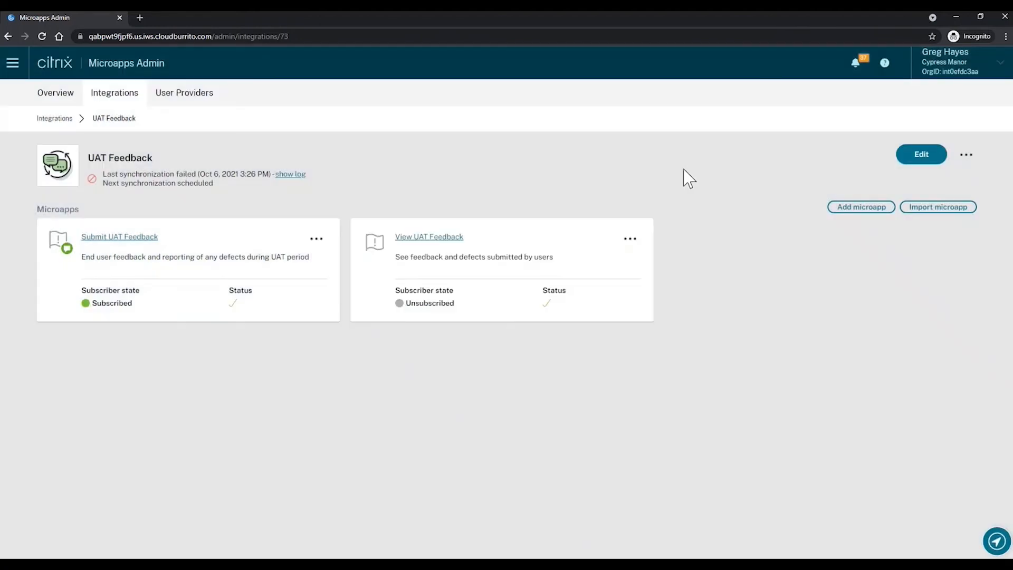
Run a full synchronization of the UAT Feedback integration and close the synchronization settings
click(966, 156)
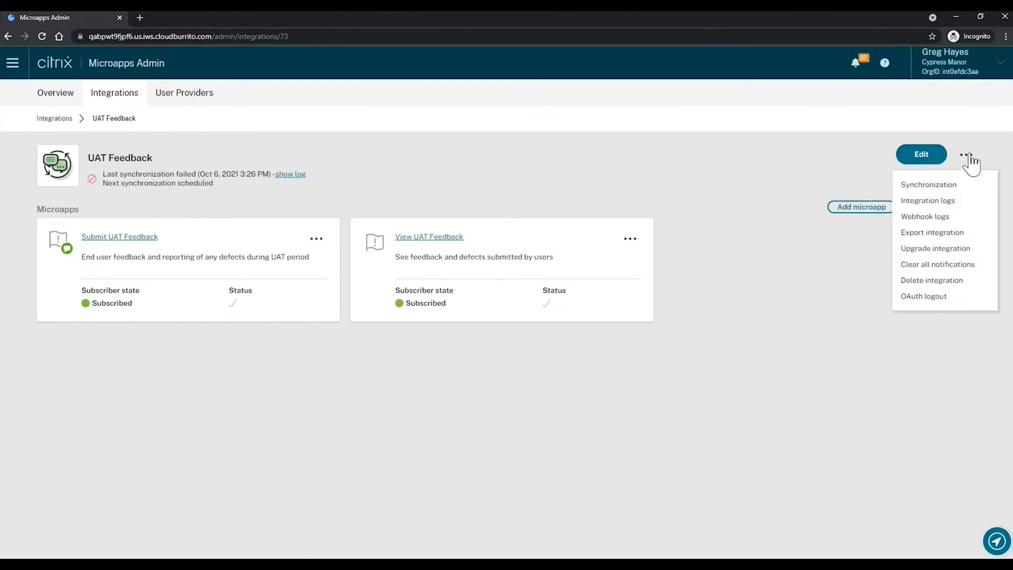
click(930, 186)
click(704, 194)
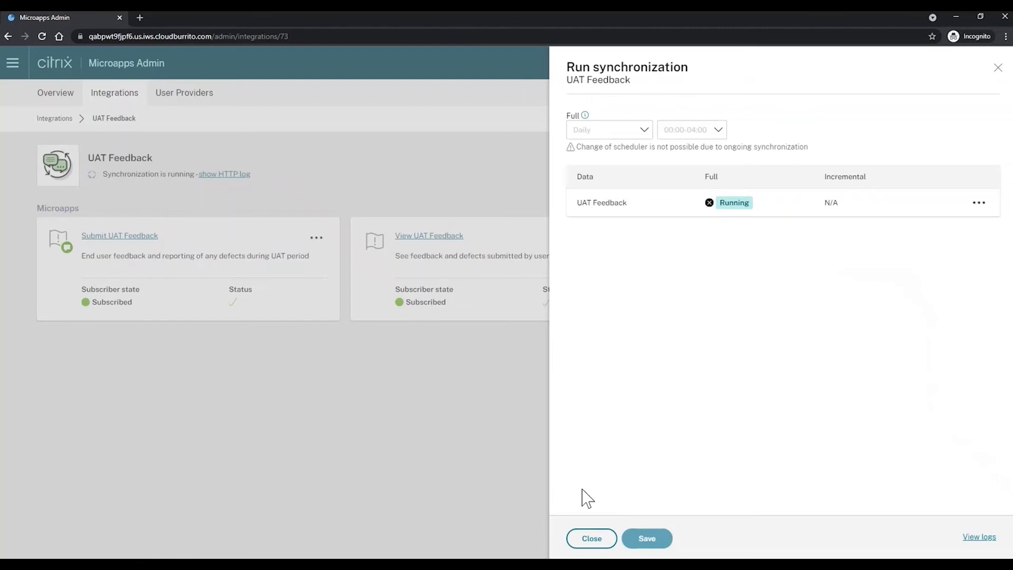
click(592, 538)
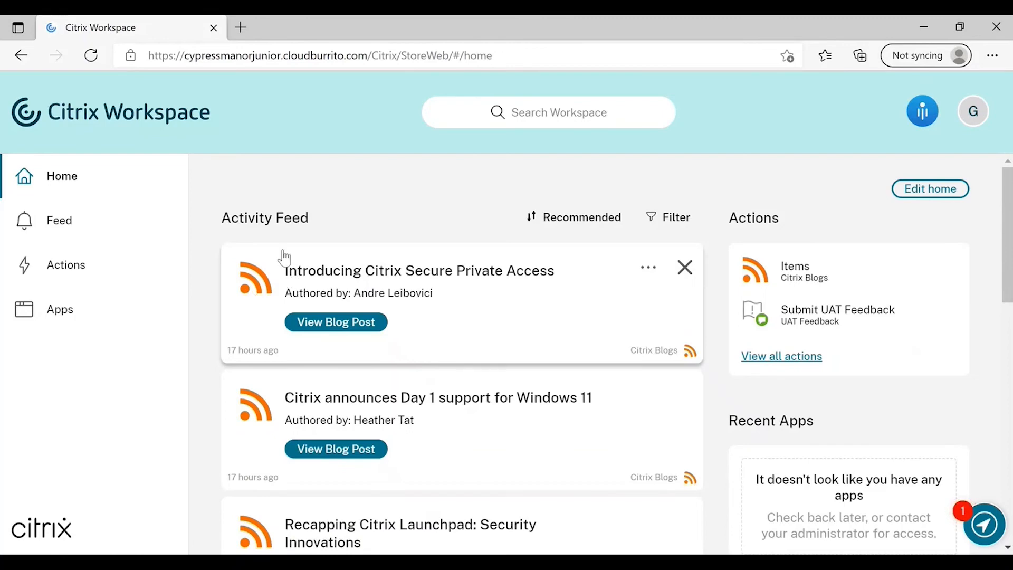
In Citrix Workspace, browse the activity feed and view the item detail of the "Introducing Citrix Secure Private Access" post
scroll(373, 380, down, 3)
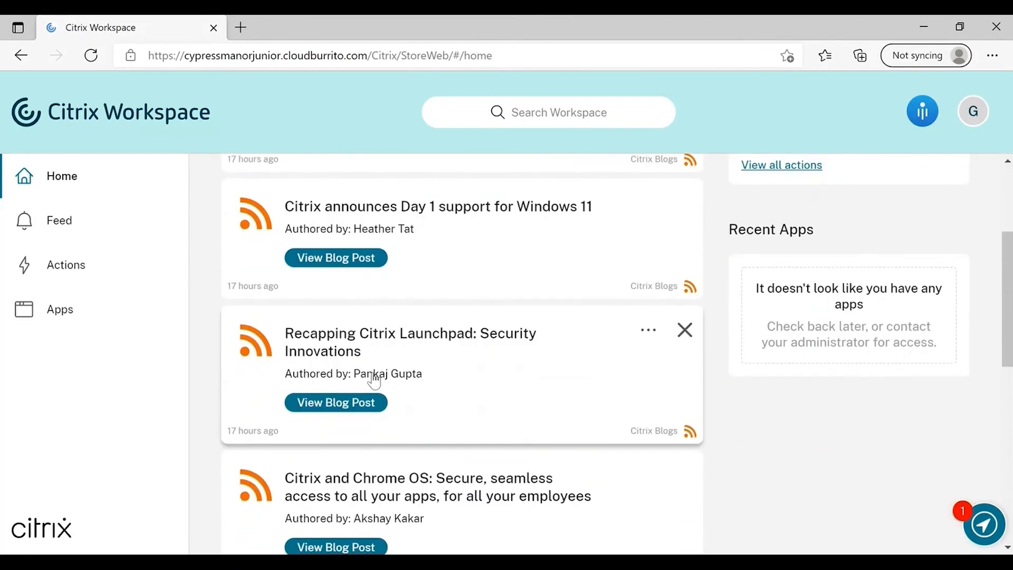
scroll(374, 380, down, 6)
scroll(373, 379, up, 5)
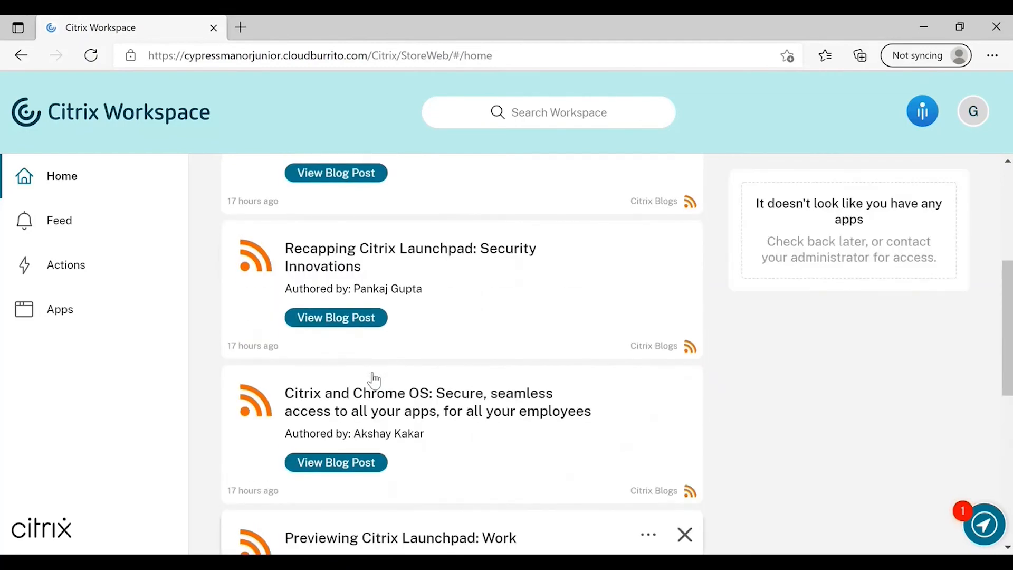
scroll(374, 380, up, 5)
click(455, 296)
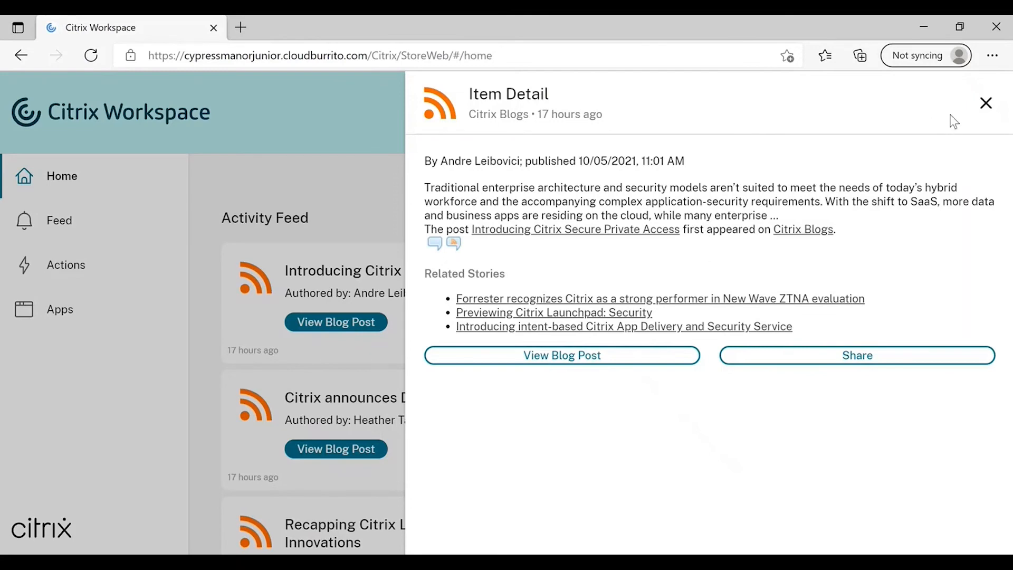
click(985, 103)
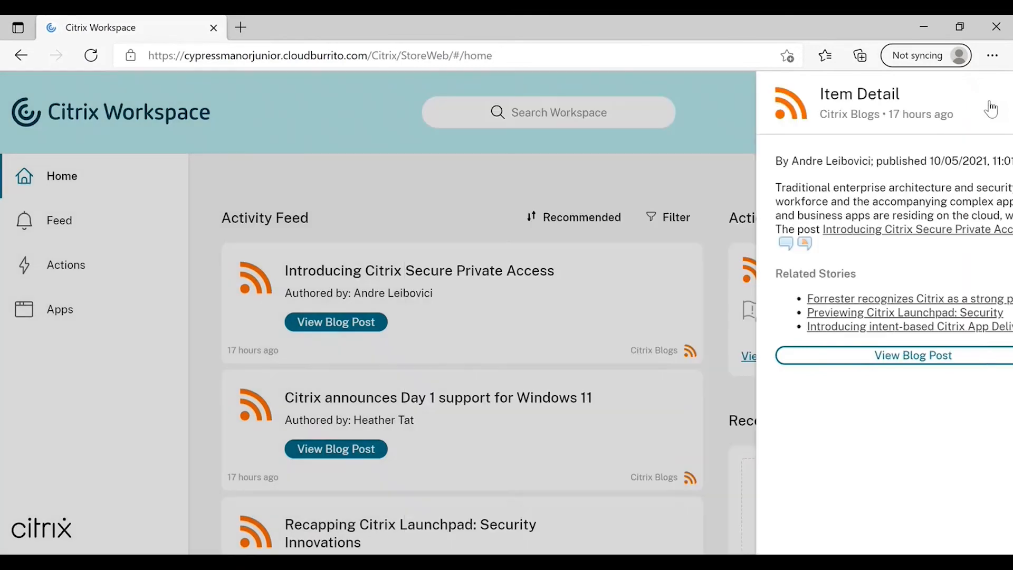
Submit UAT feedback for the Citrix Blogs microapp with the text "I don't see the blog title in the detail blade."
click(845, 315)
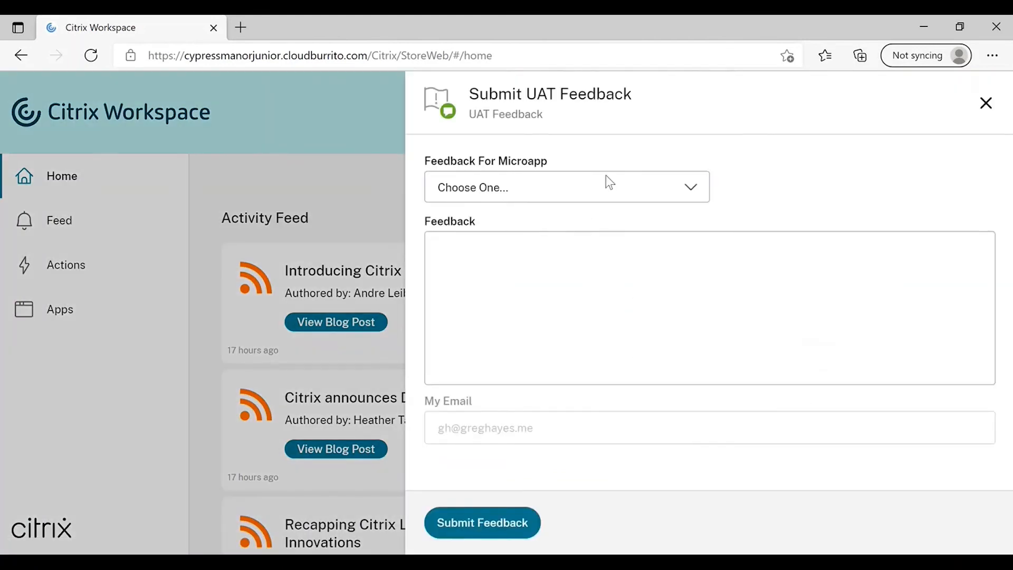
click(605, 182)
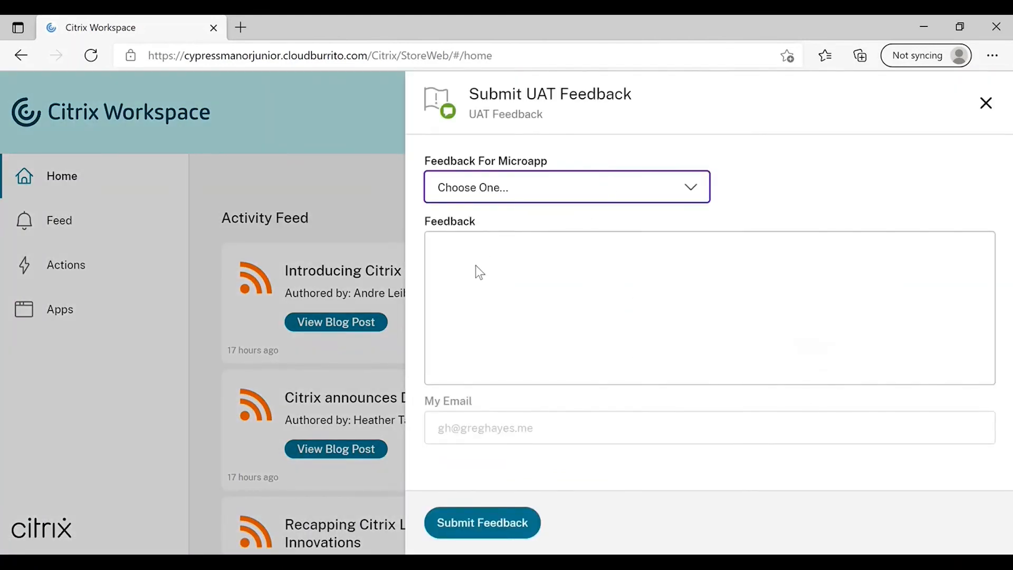
key(Down)
click(451, 264)
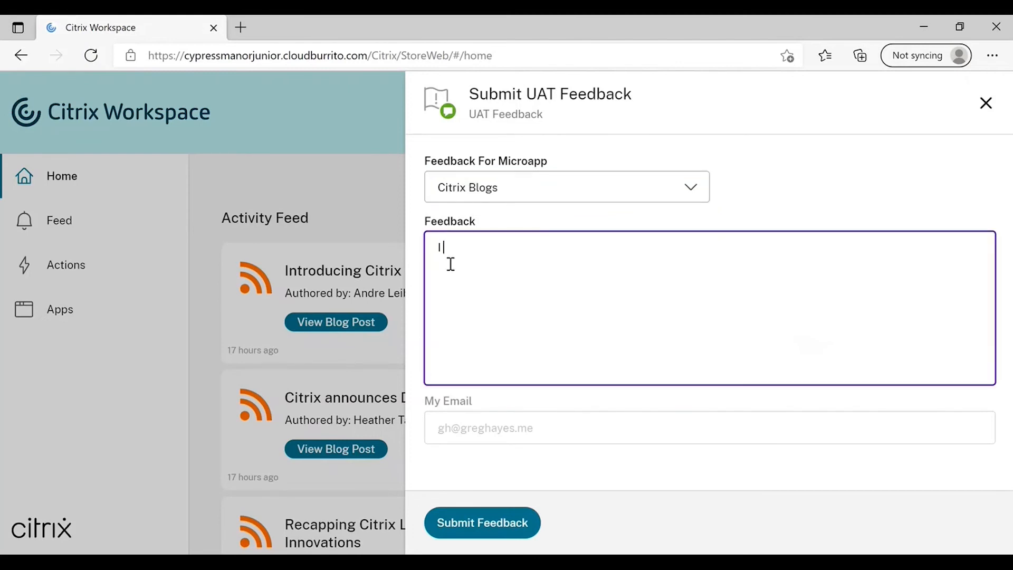
text(I don't see the blog title)
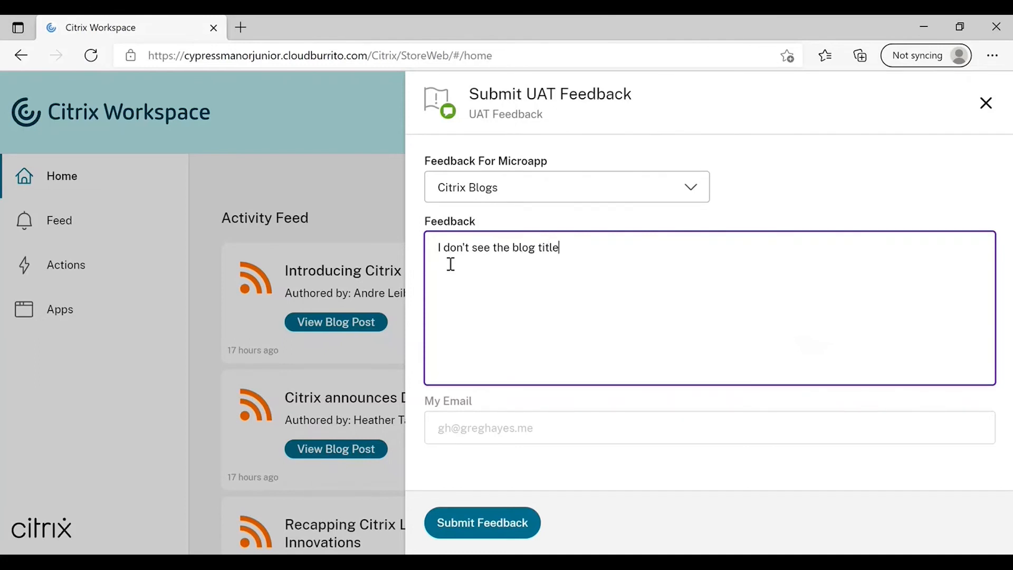
text( in the detail p)
text(lade.)
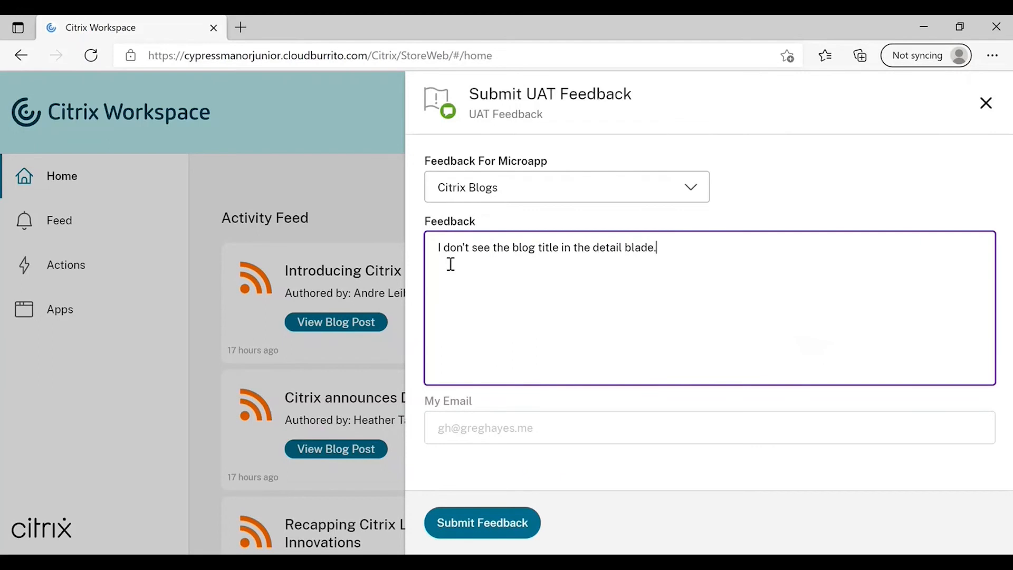
click(477, 522)
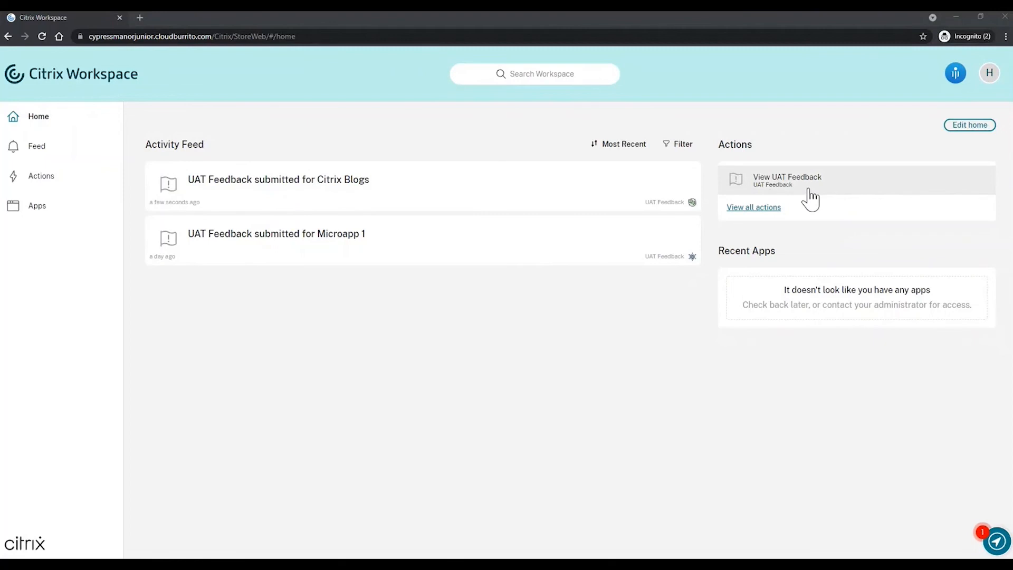
In the reviewer's workspace, update the Citrix Blogs feedback with status Complete and work notes "The blade is being updated. Thanks for the feedback."
click(323, 185)
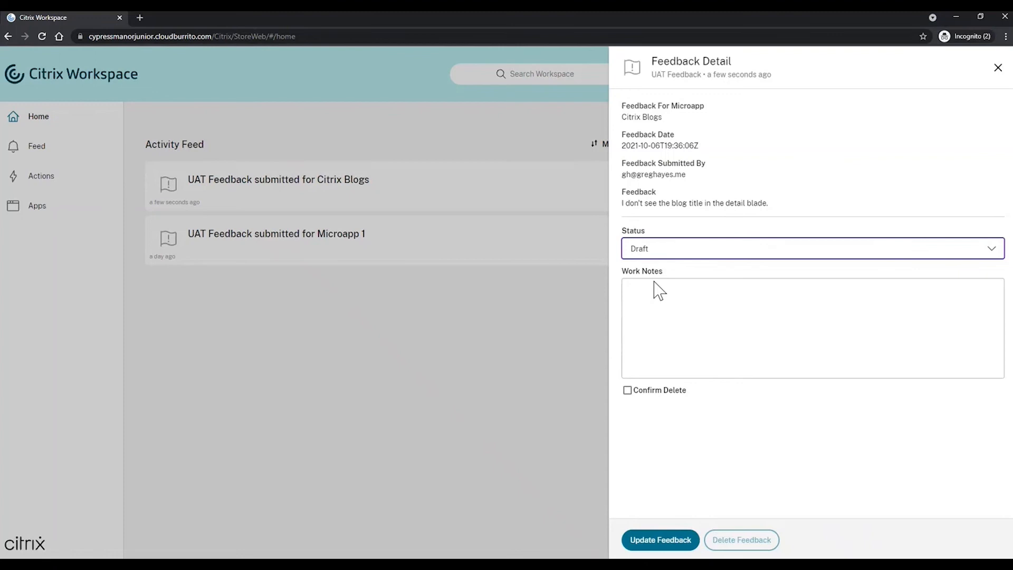
key(Down)
click(678, 301)
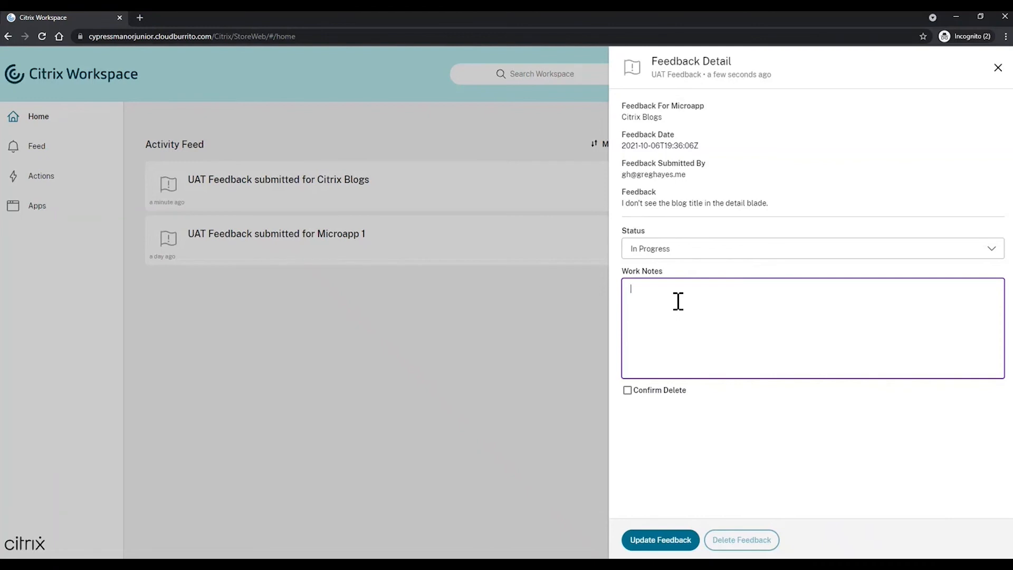
text(The blade is being updated.  Thanks for the feedback.)
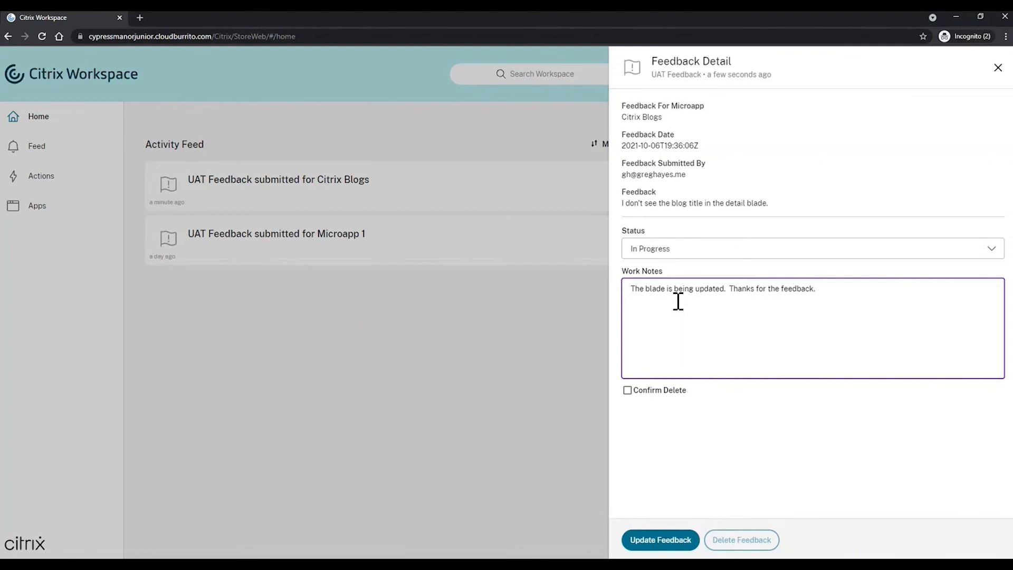
click(658, 253)
key(Down)
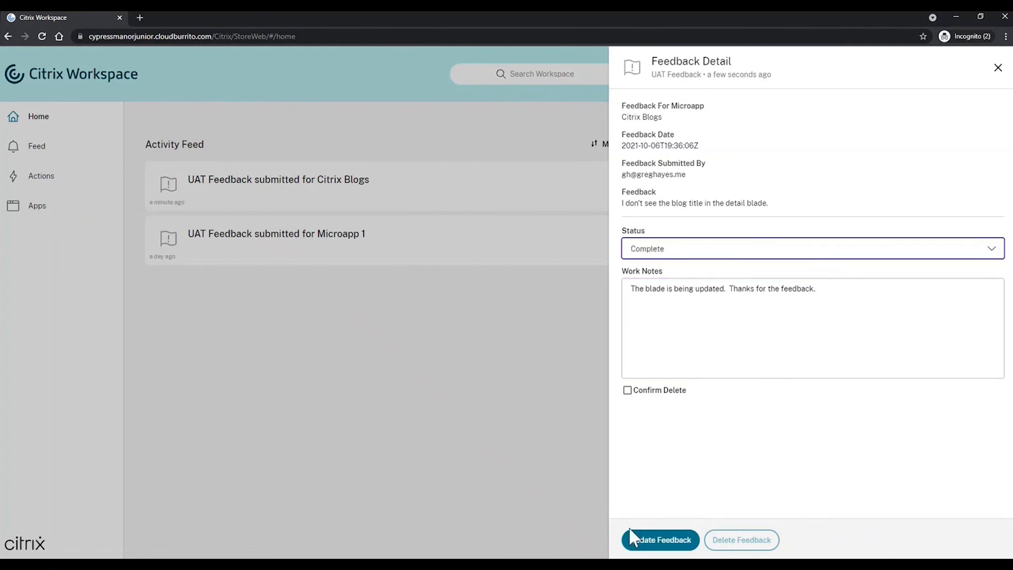
click(660, 540)
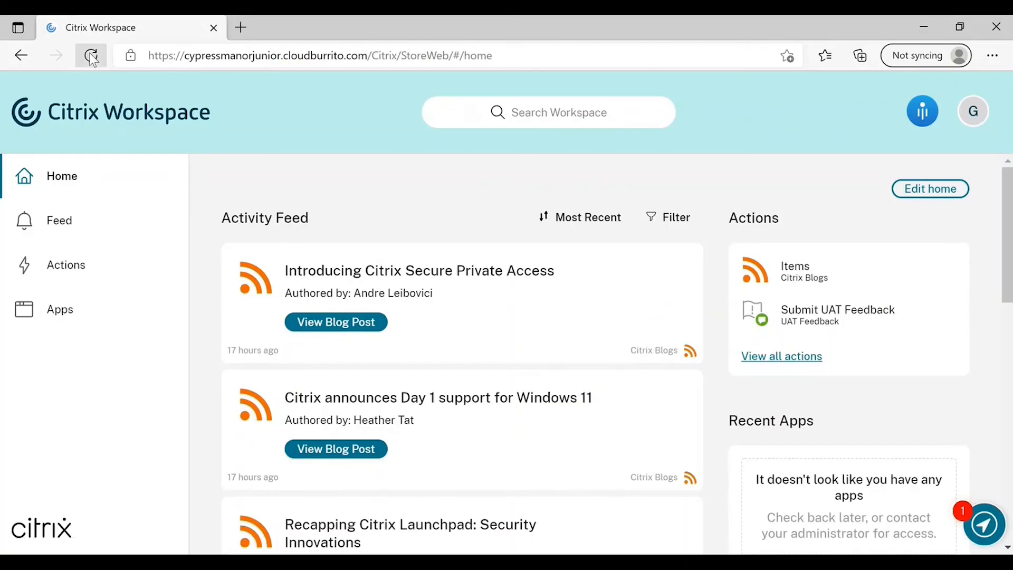
Refresh the submitter's workspace, review the response to the Citrix Blogs feedback, and close its detail
click(91, 56)
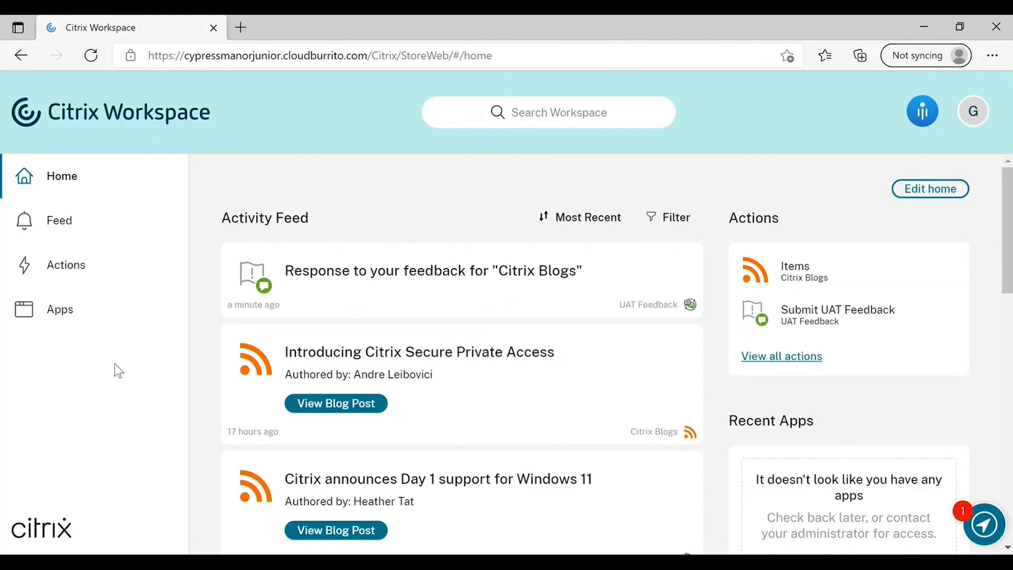
click(416, 281)
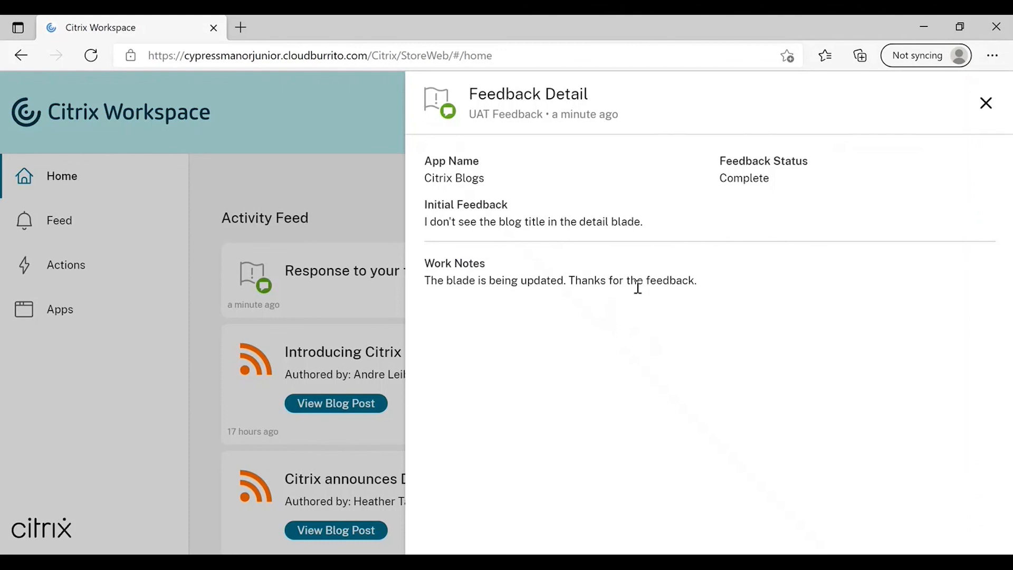
click(986, 104)
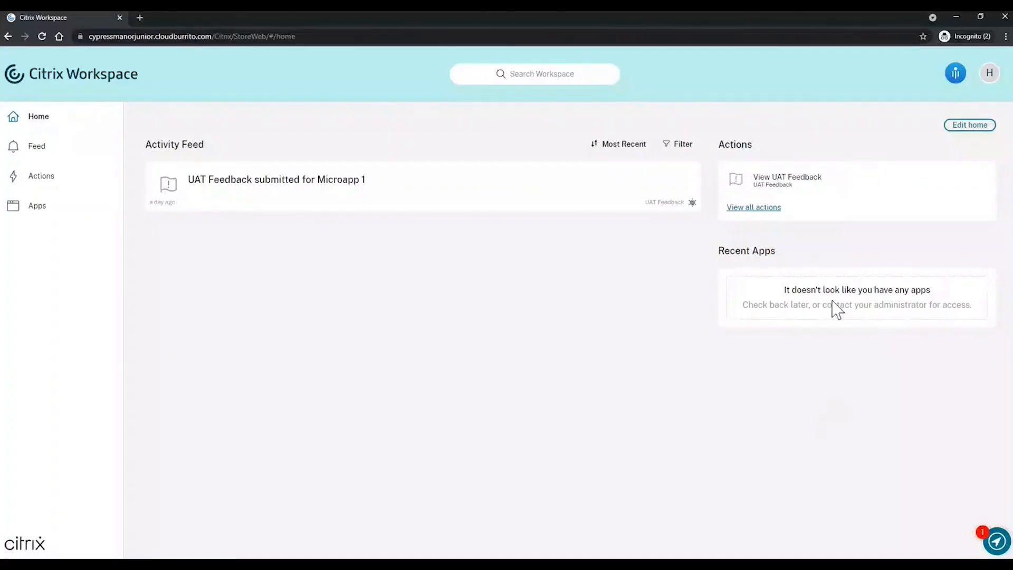
In the reviewer's workspace, run the View UAT Feedback action, examine the Citrix Blogs feedback record's details, and close them
click(35, 177)
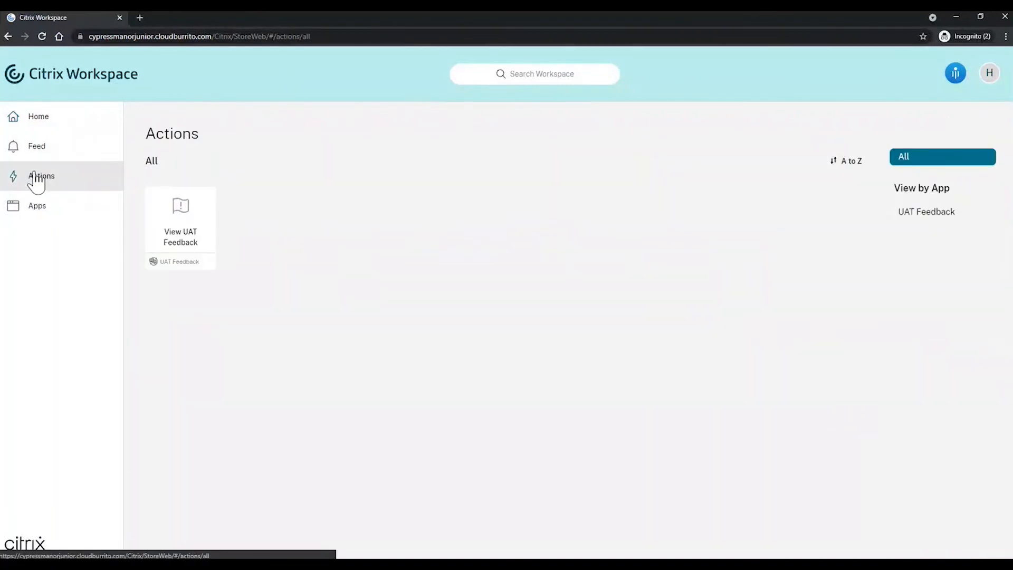
click(191, 241)
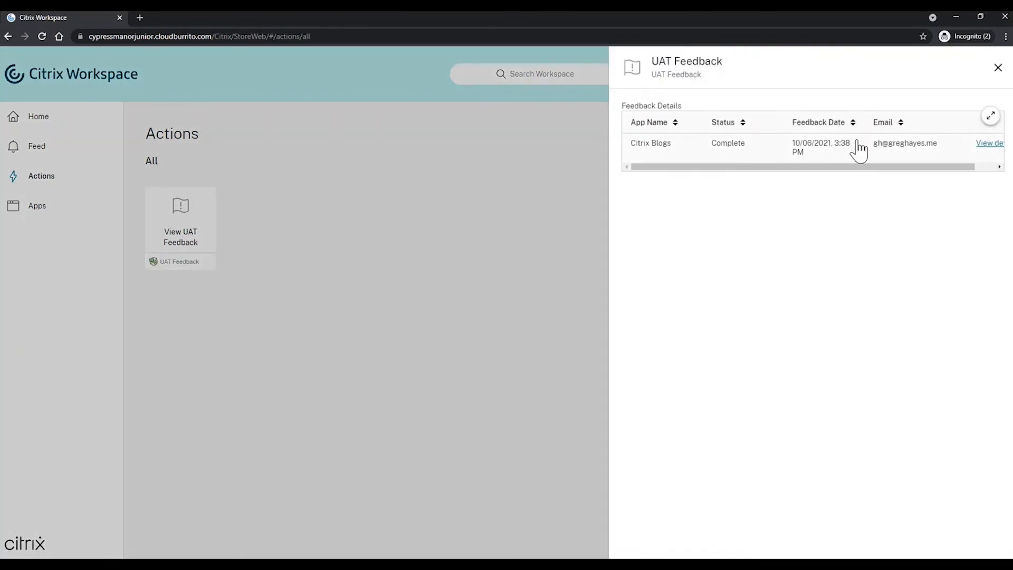
click(880, 153)
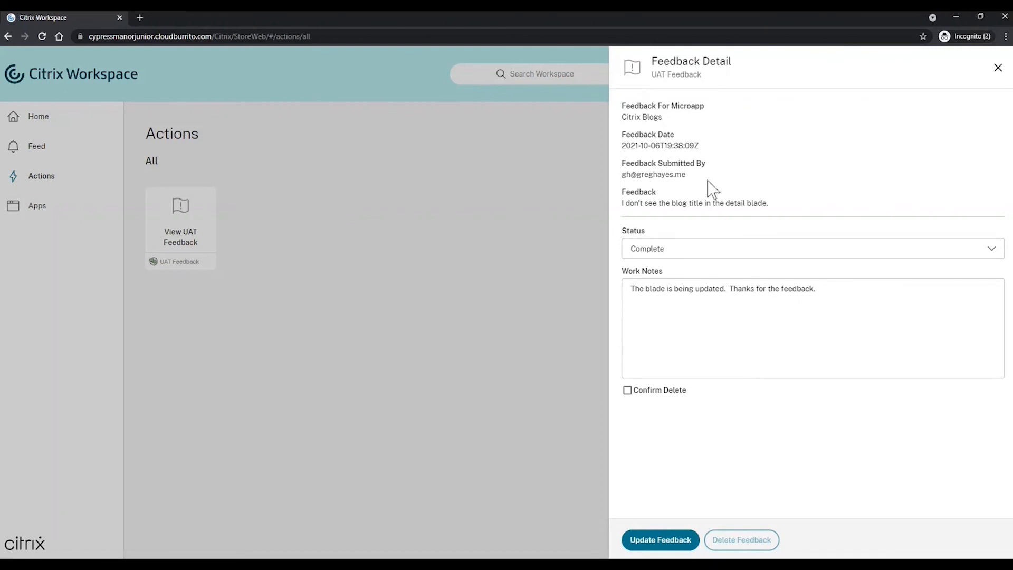
click(998, 67)
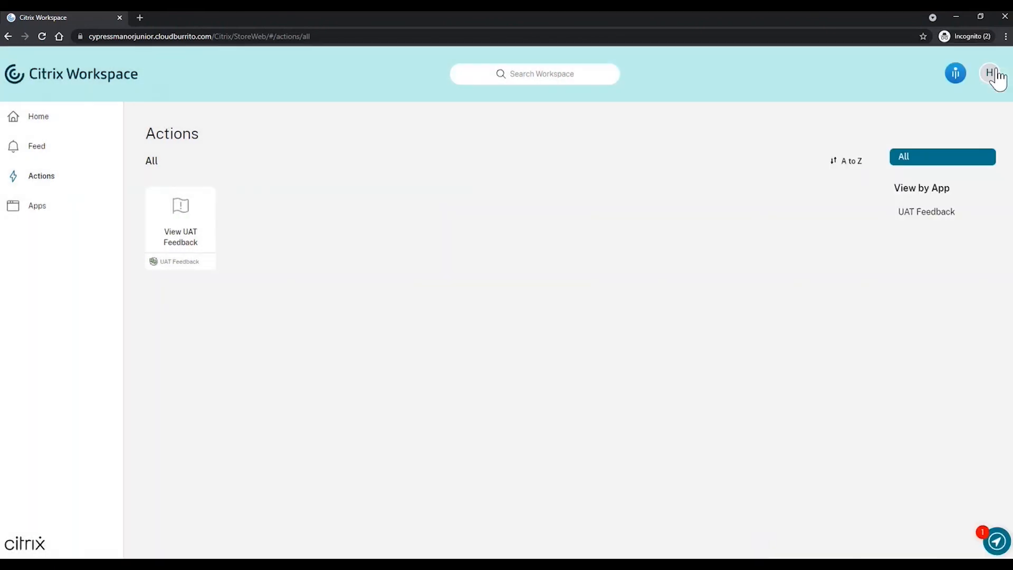